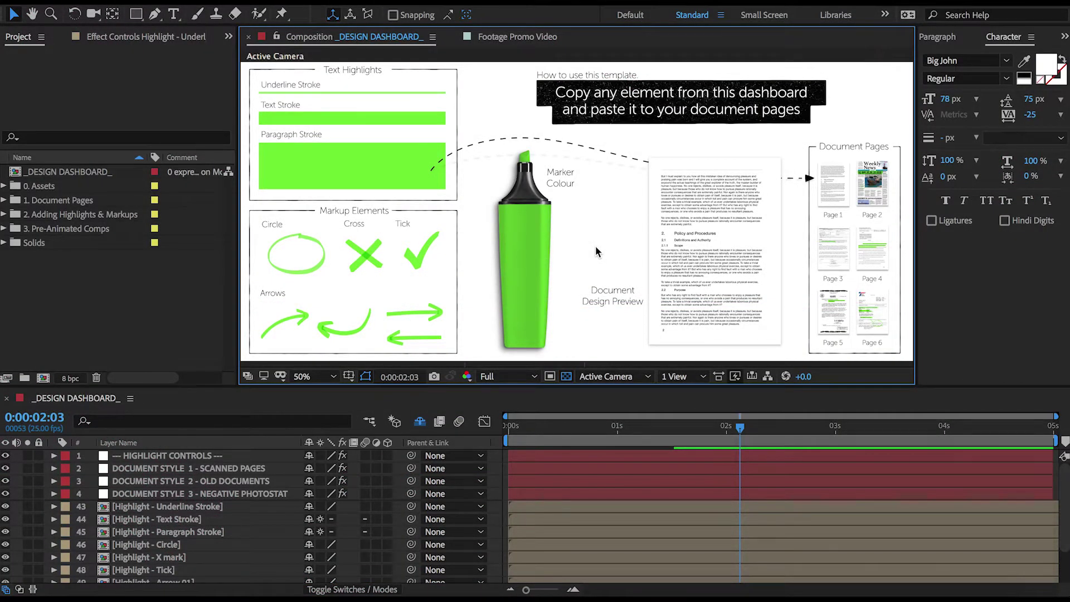
# Play the promo video footage maximised, then restore the layout and return to _DESIGN DASHBOARD_
pyautogui.click(523, 38)
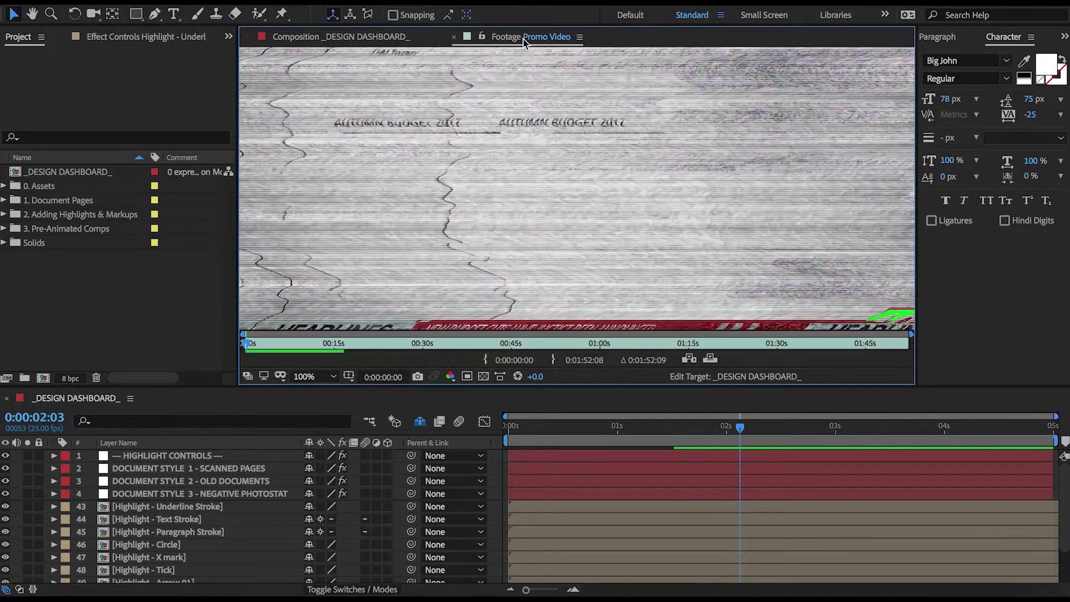
pyautogui.press('space')
pyautogui.press('`')
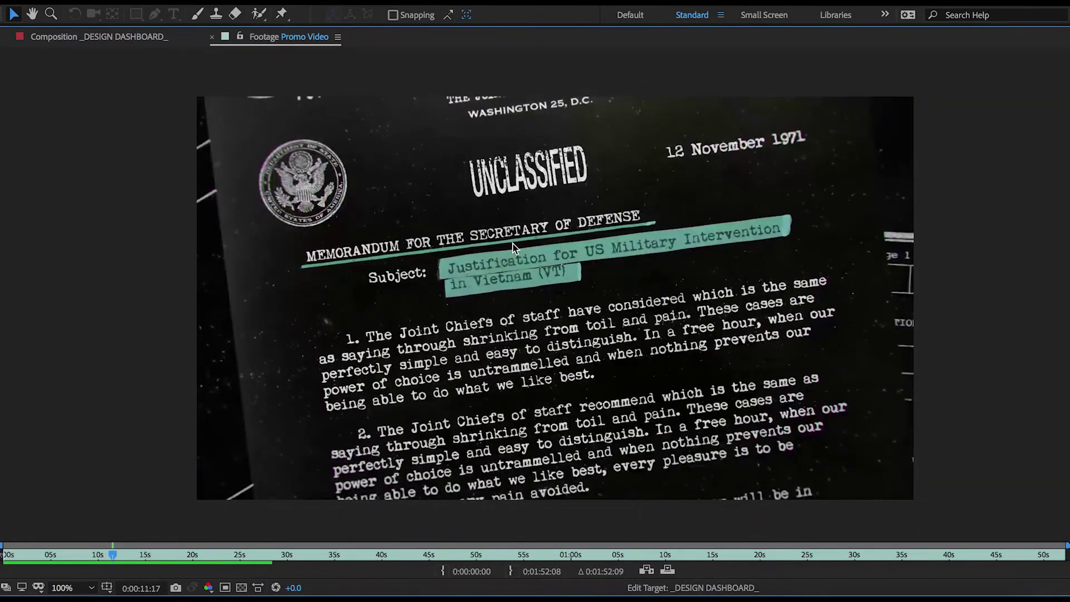
pyautogui.press('`')
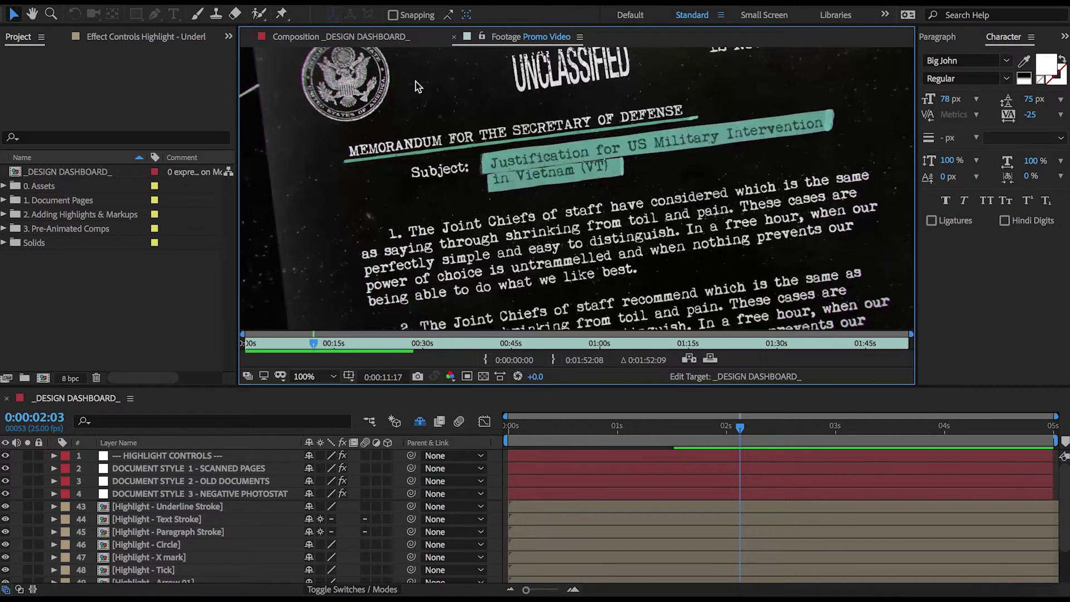
pyautogui.click(388, 37)
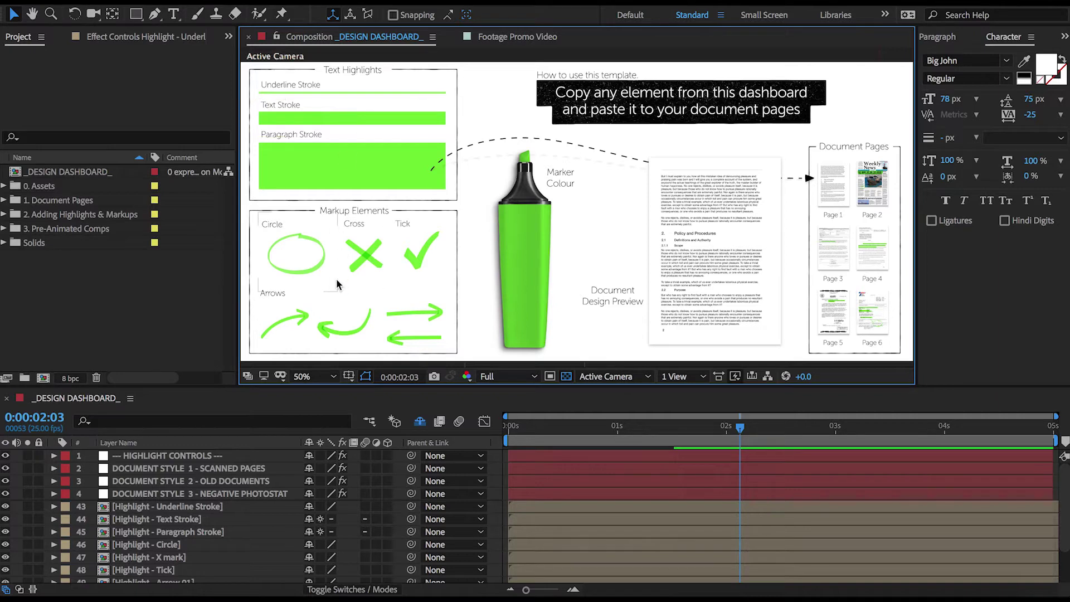
# On HIGHLIGHT CONTROLS, enable Roughen Edges, Marker Tips, Marker Dust and Marker Texture
pyautogui.click(176, 457)
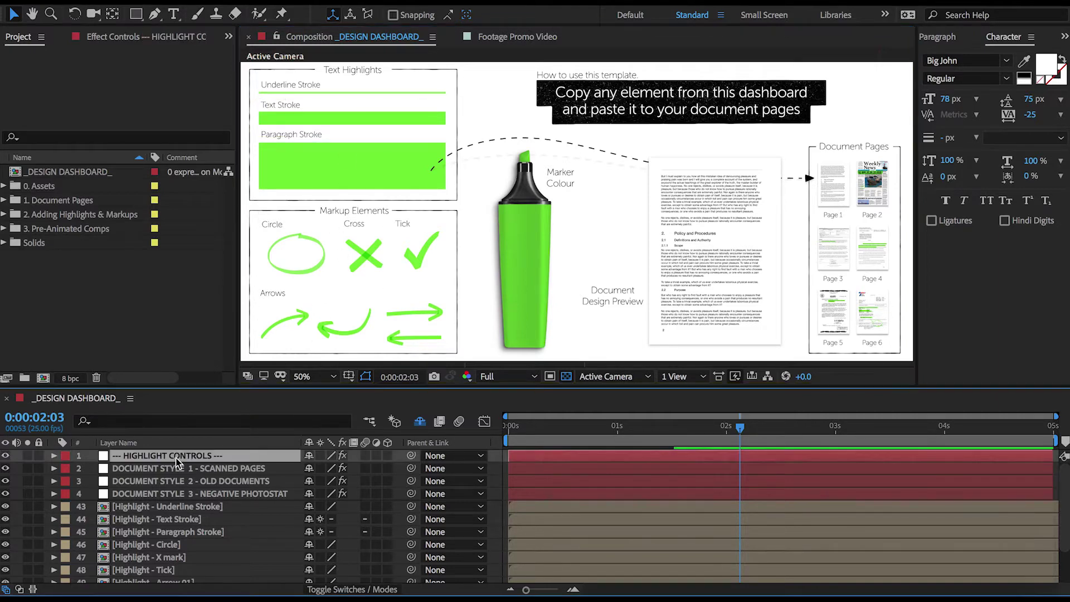
pyautogui.click(167, 40)
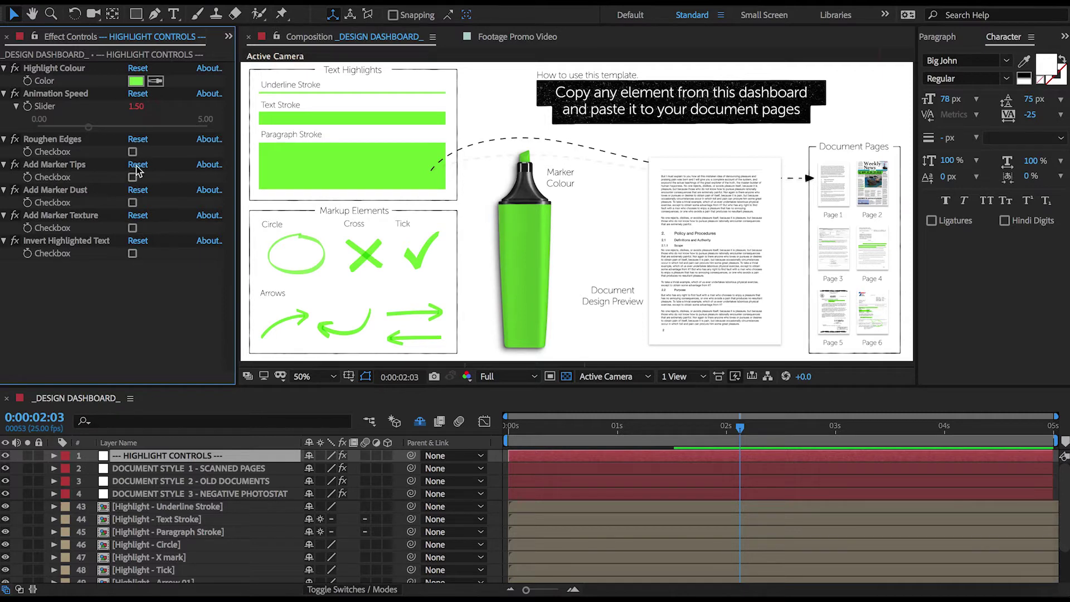
pyautogui.click(132, 152)
pyautogui.click(132, 177)
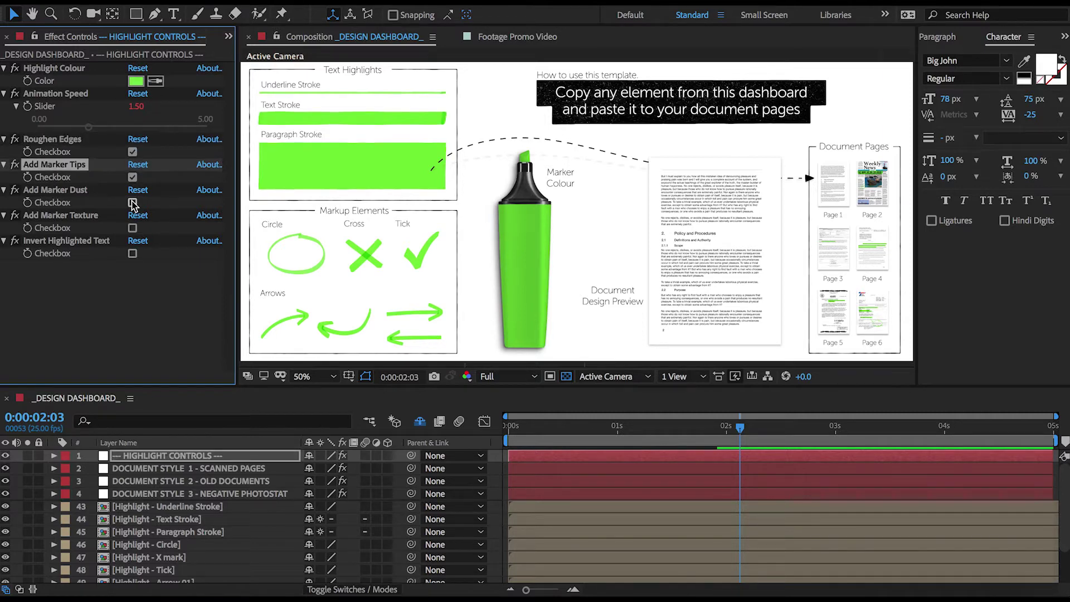
pyautogui.click(132, 202)
pyautogui.click(132, 227)
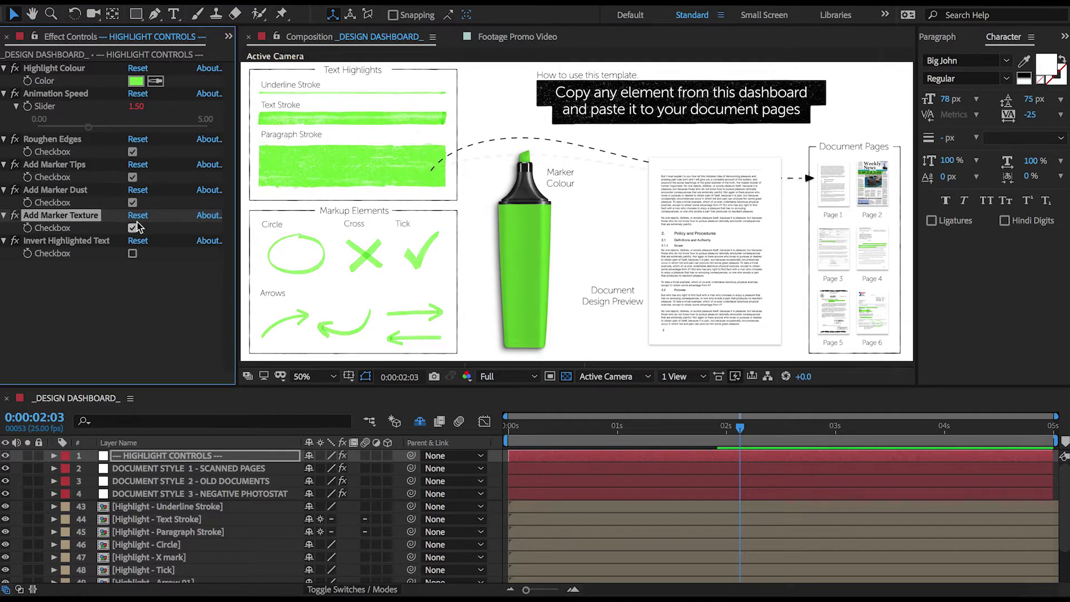
# Set Animation Speed to 1.20 and Highlight Colour to yellow, then preview
pyautogui.click(136, 106)
pyautogui.write('1.2')
pyautogui.press('Return')
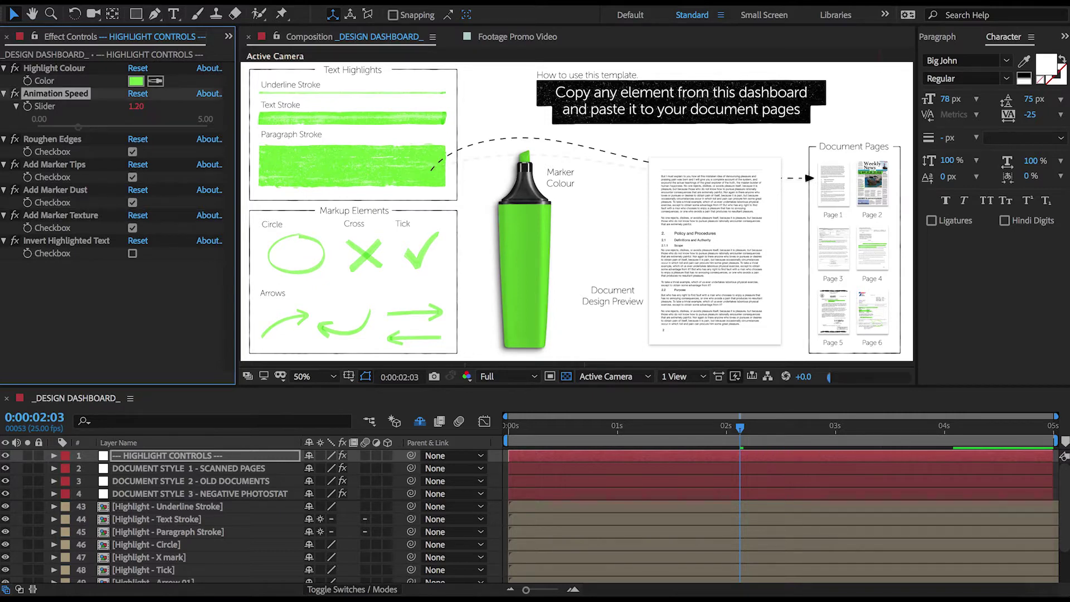
pyautogui.click(136, 82)
pyautogui.click(285, 508)
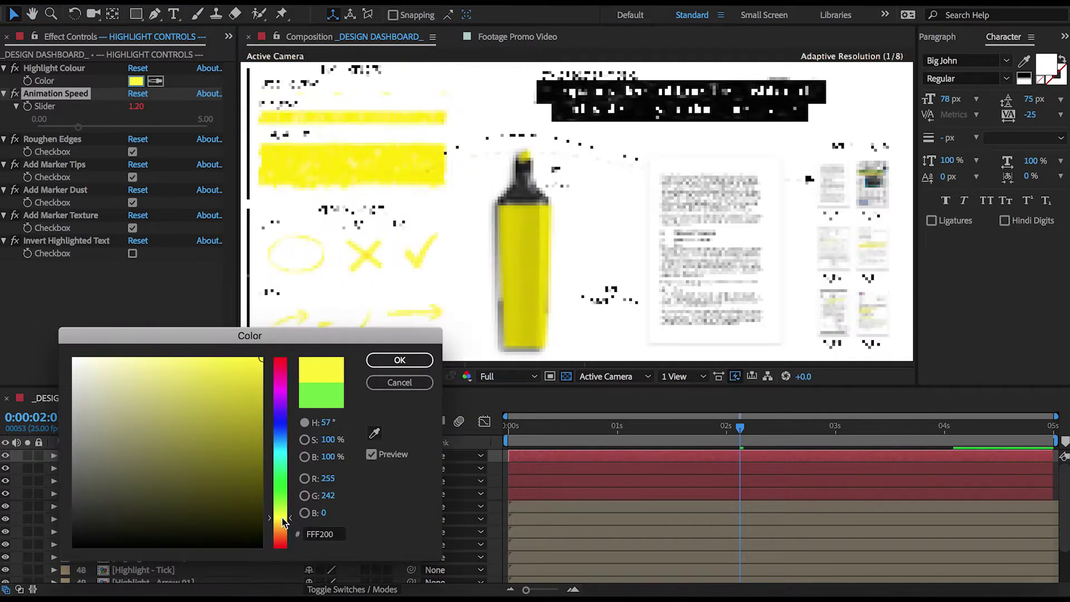
pyautogui.click(390, 362)
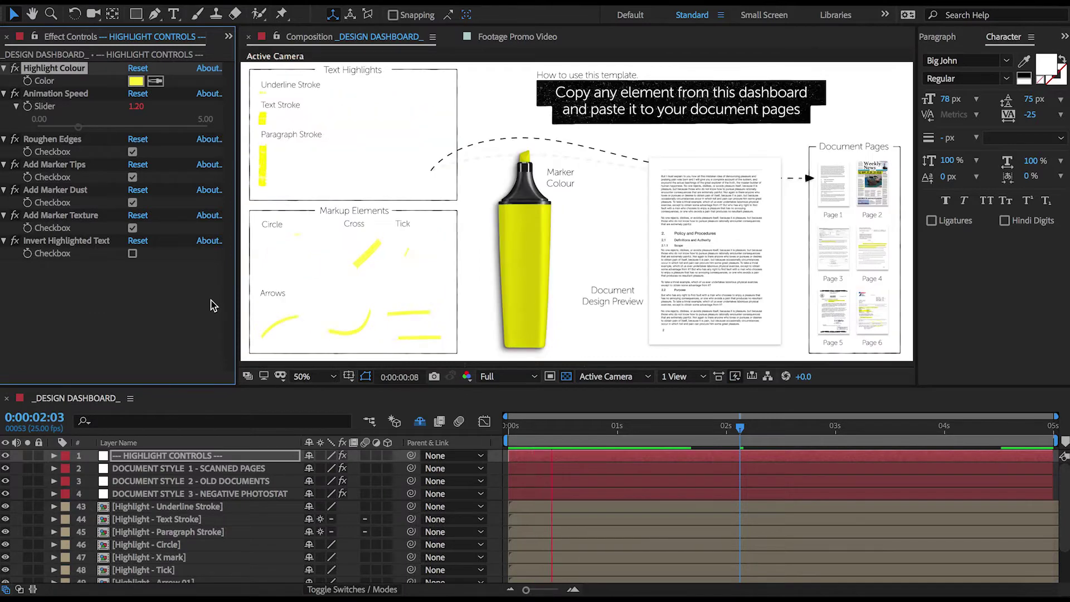
pyautogui.press('space')
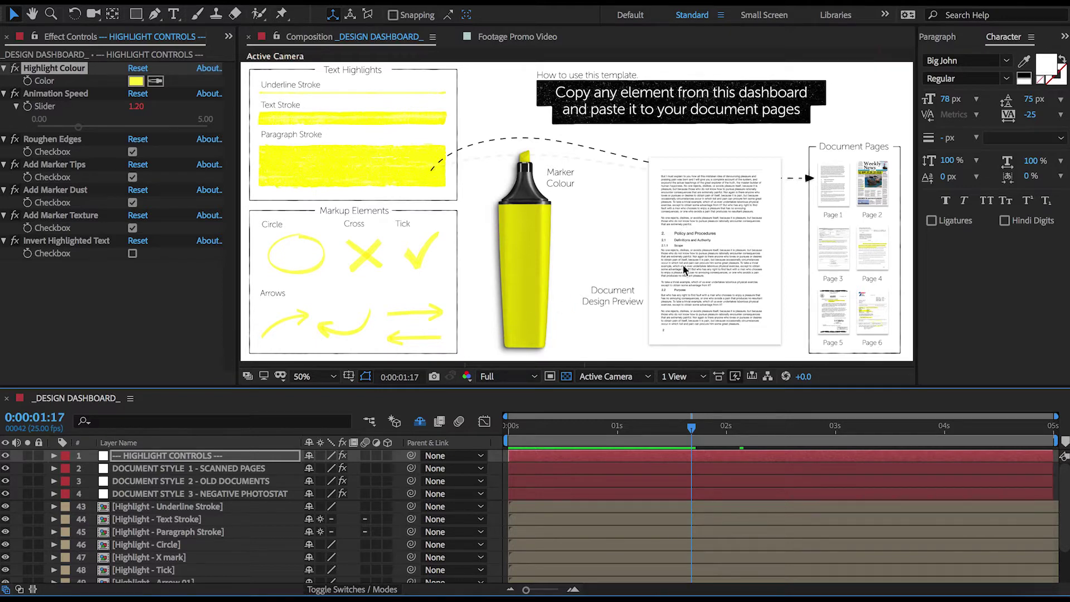
pyautogui.click(221, 470)
pyautogui.click(214, 480)
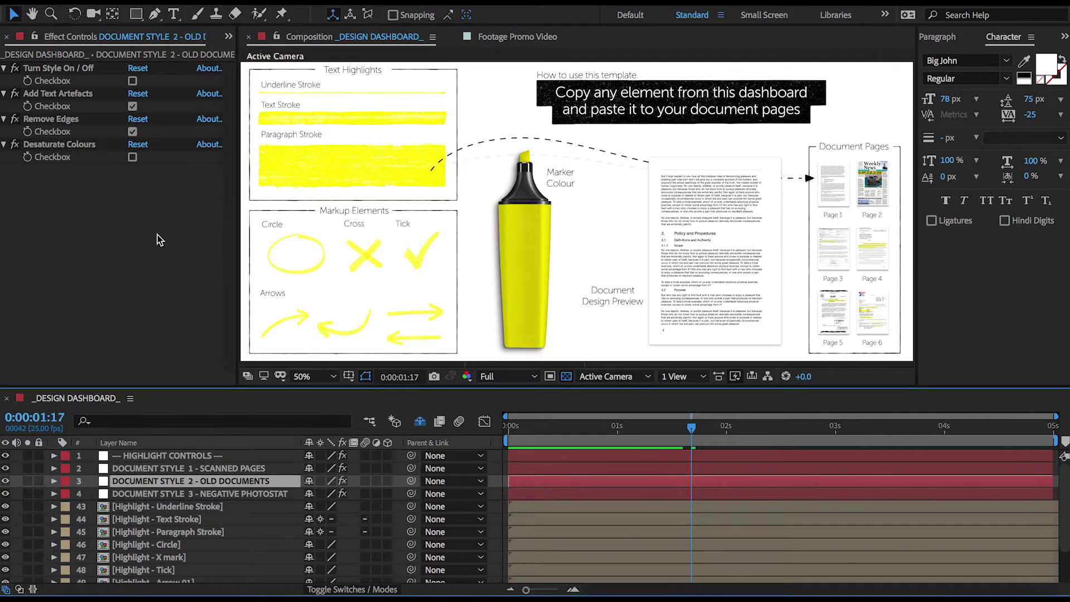
pyautogui.click(132, 82)
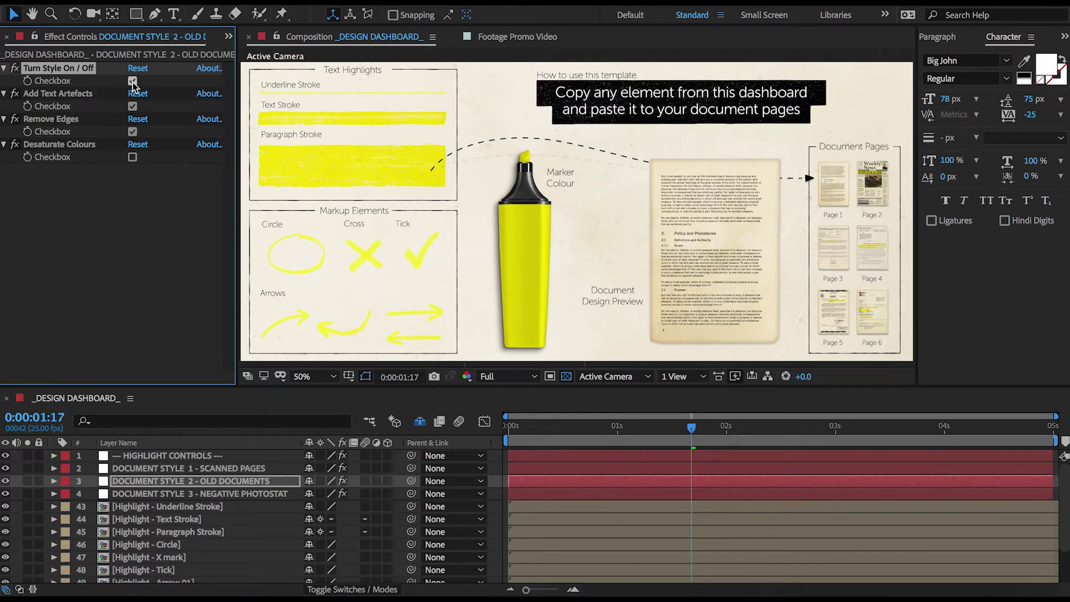
pyautogui.click(132, 106)
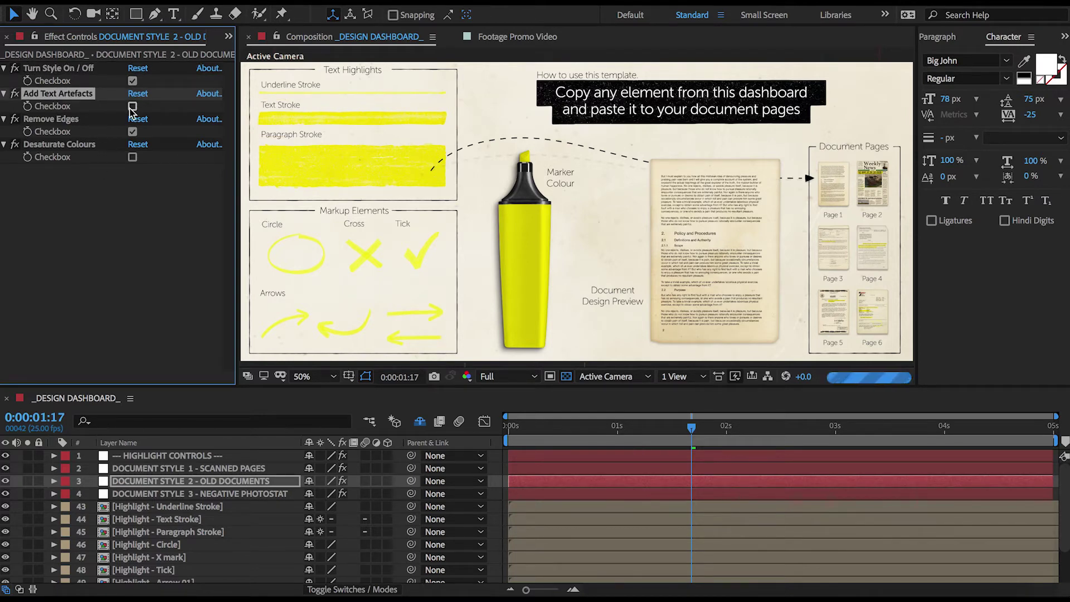
pyautogui.click(132, 80)
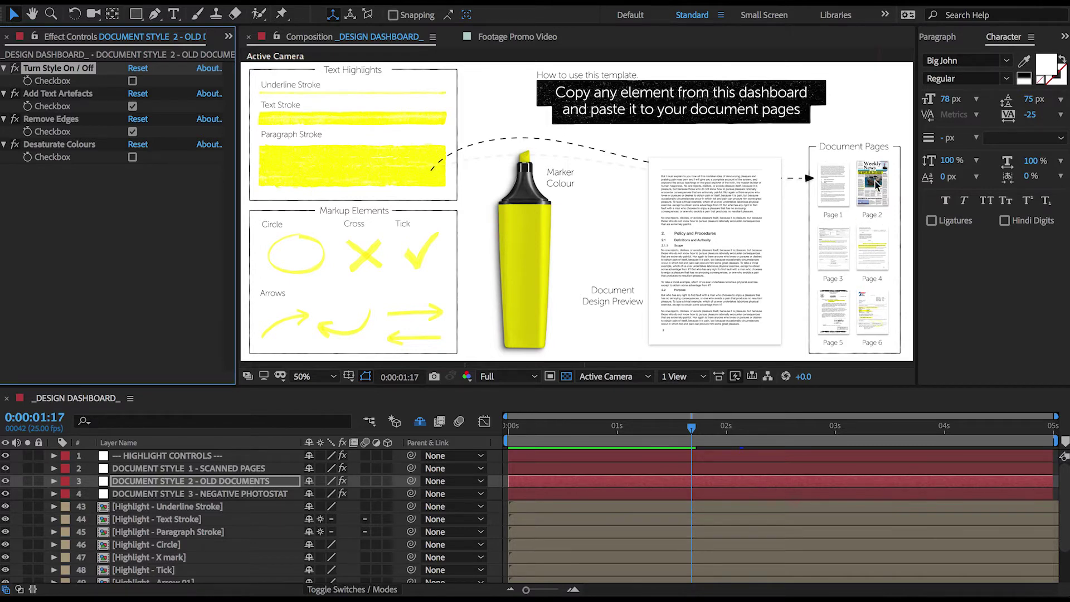
pyautogui.click(840, 191)
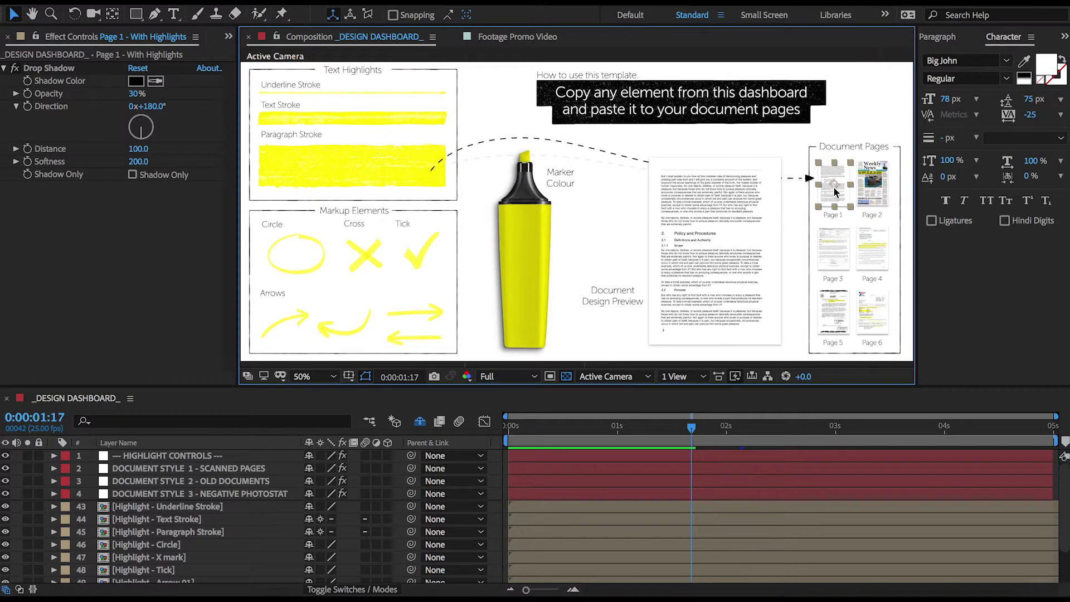
# Show the Project panel and briefly expand the 2. Adding Highlights & Markups folder
pyautogui.click(228, 36)
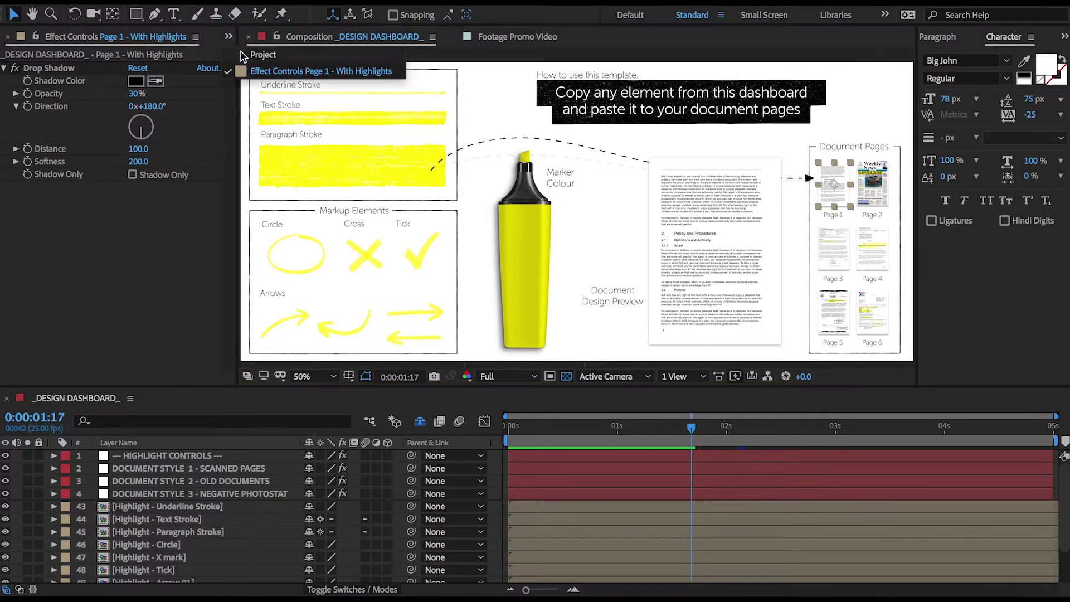
pyautogui.click(245, 54)
pyautogui.click(5, 214)
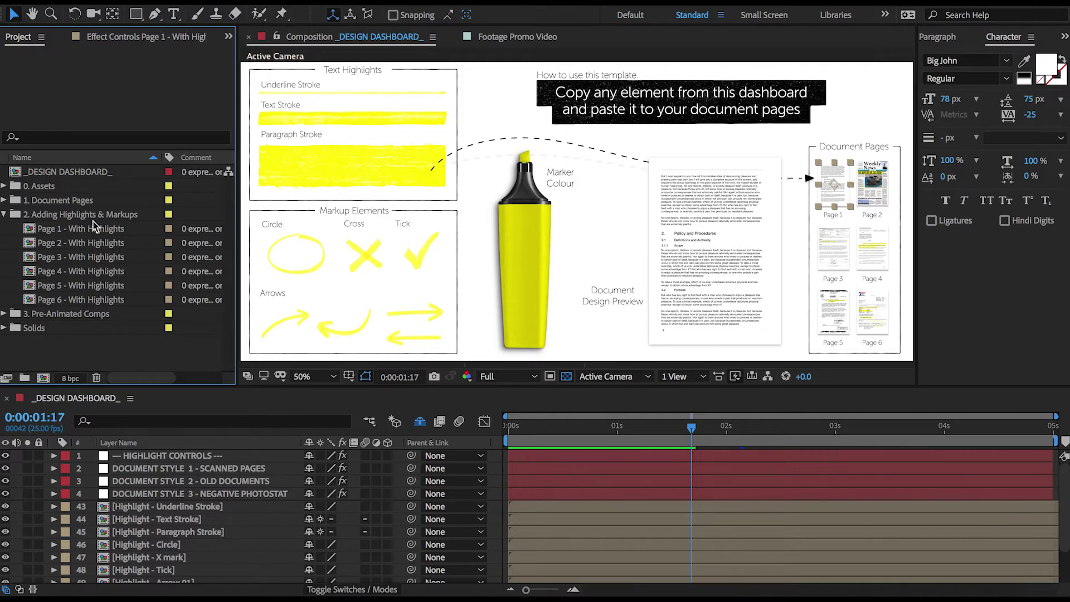
pyautogui.click(5, 215)
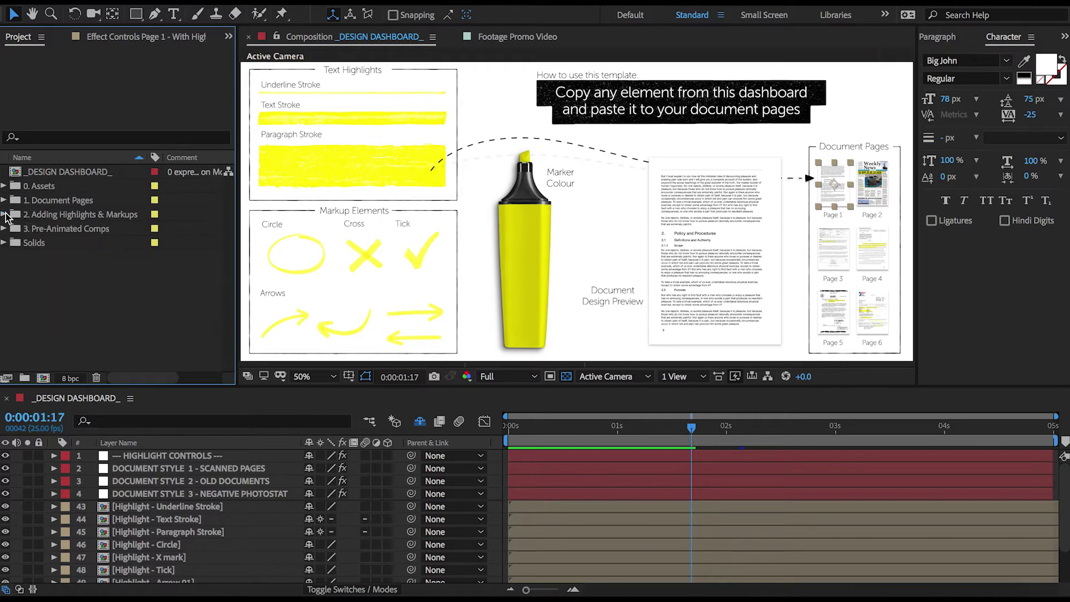
# Open Page 1 - With Highlights, zoom around it, then close it back to the dashboard
pyautogui.doubleClick(838, 176)
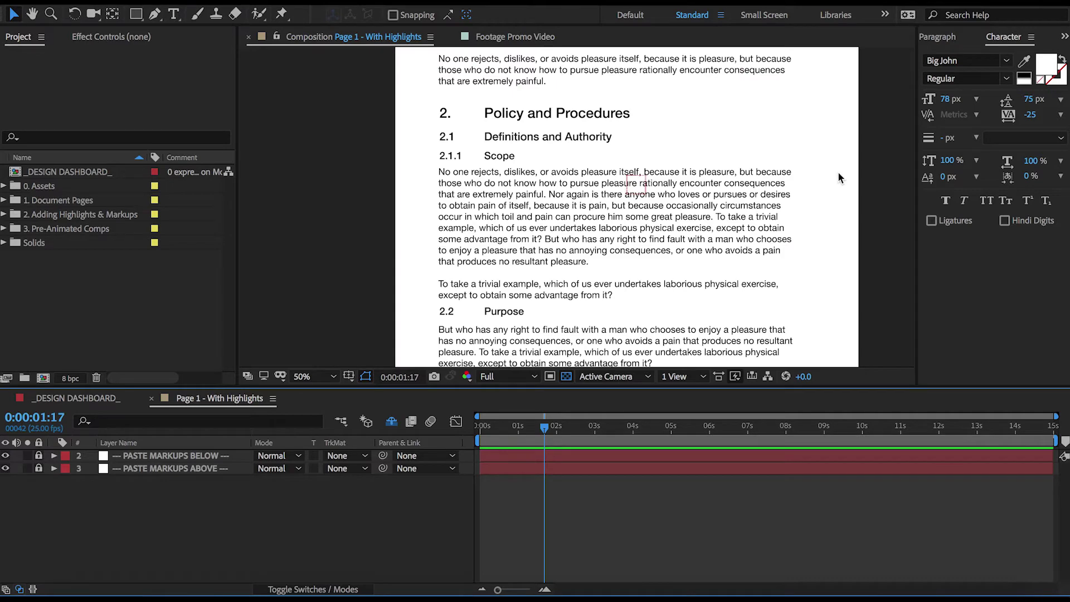
pyautogui.scroll(-2, 837, 171)
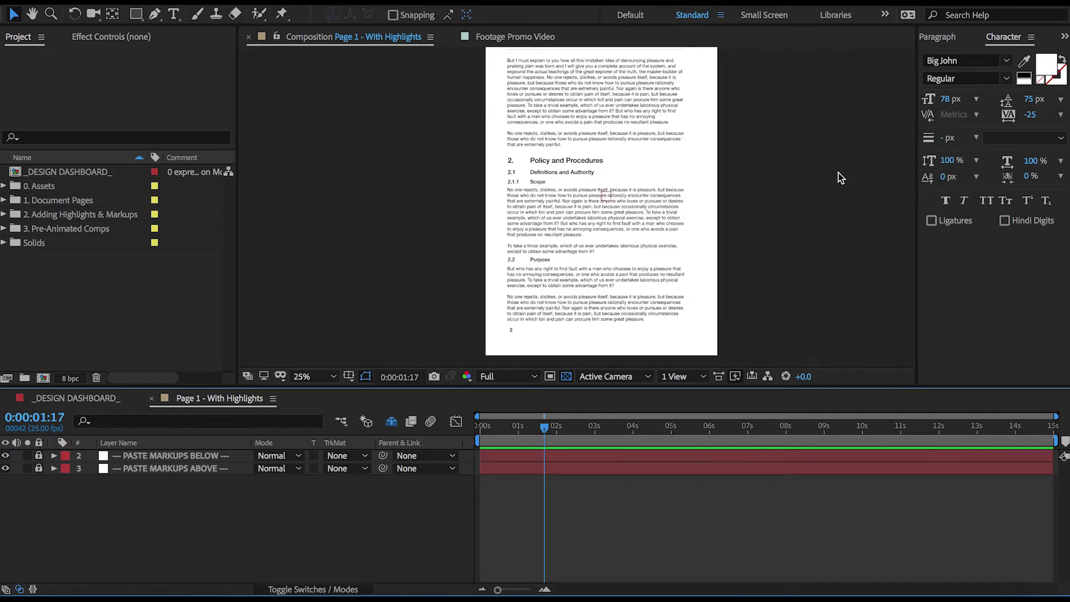
pyautogui.scroll(2, 837, 171)
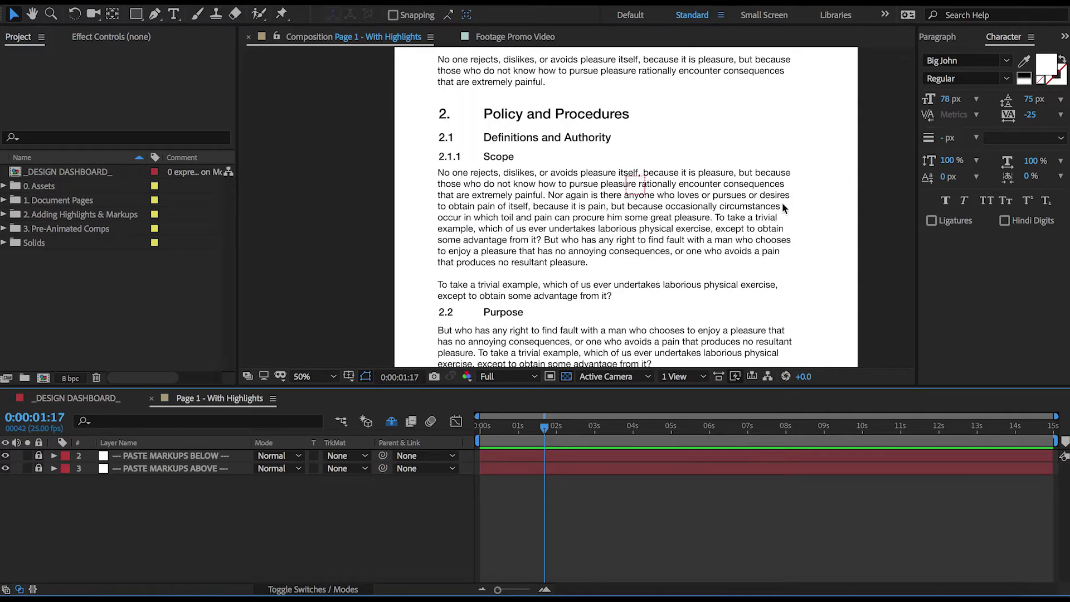
pyautogui.click(151, 397)
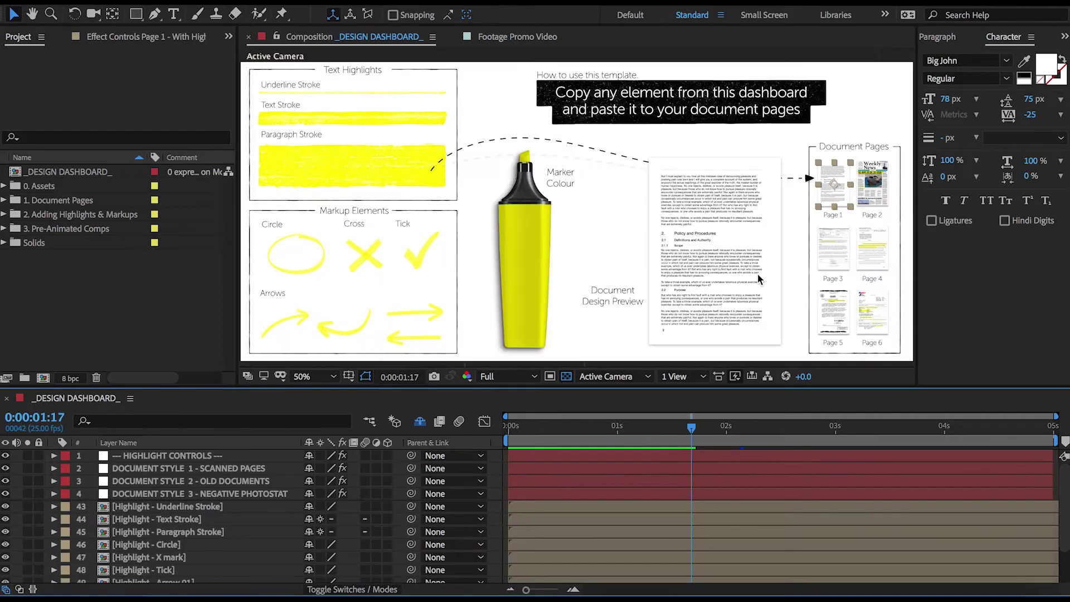
pyautogui.click(628, 223)
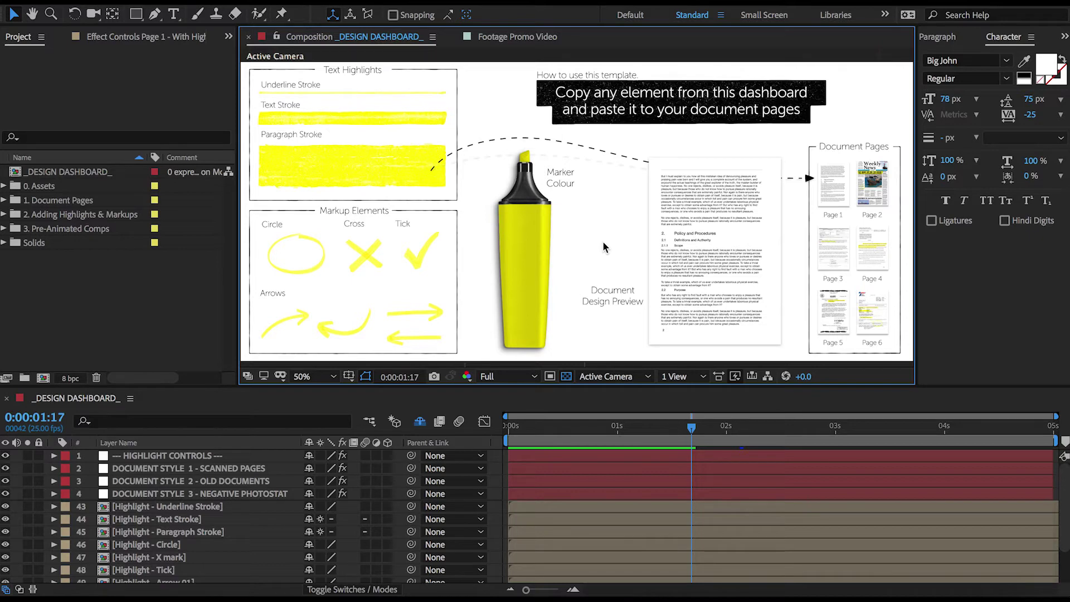
pyautogui.click(125, 315)
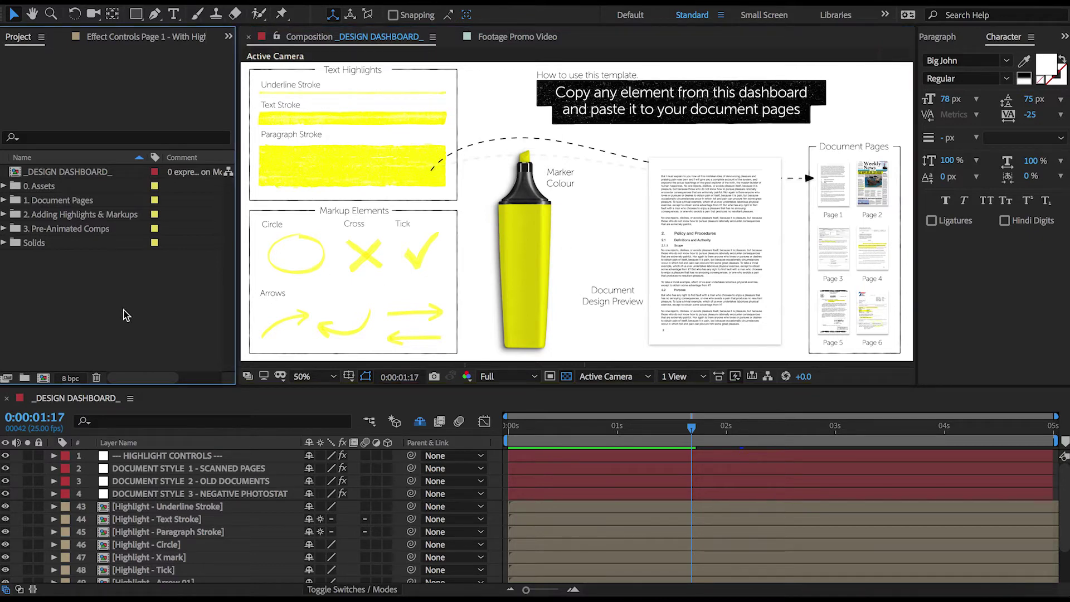
# Import Demo Document Page.png into the project
pyautogui.doubleClick(125, 315)
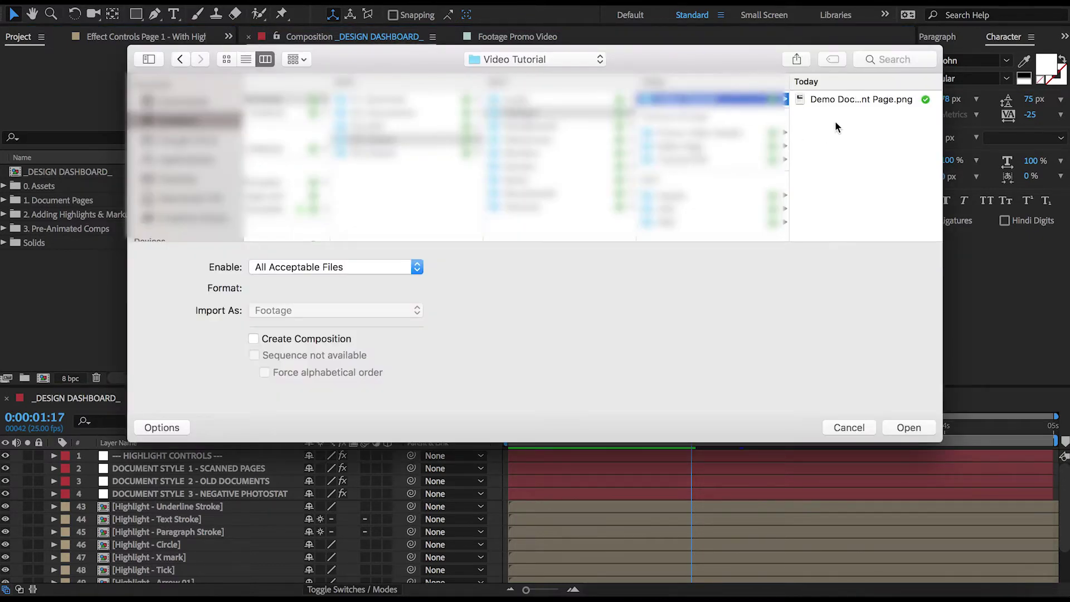
pyautogui.click(835, 101)
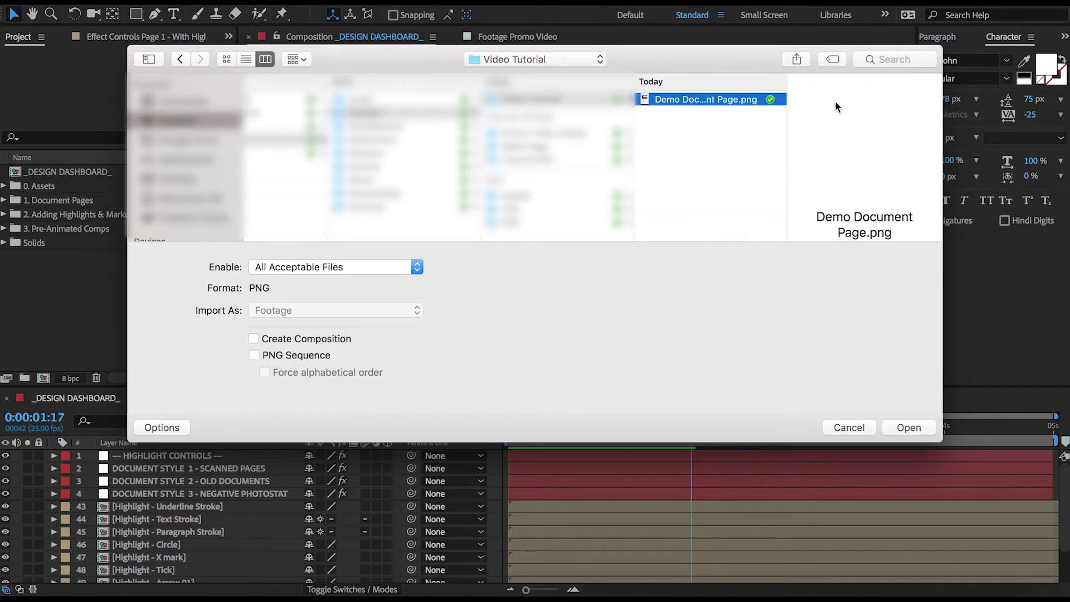
pyautogui.click(905, 428)
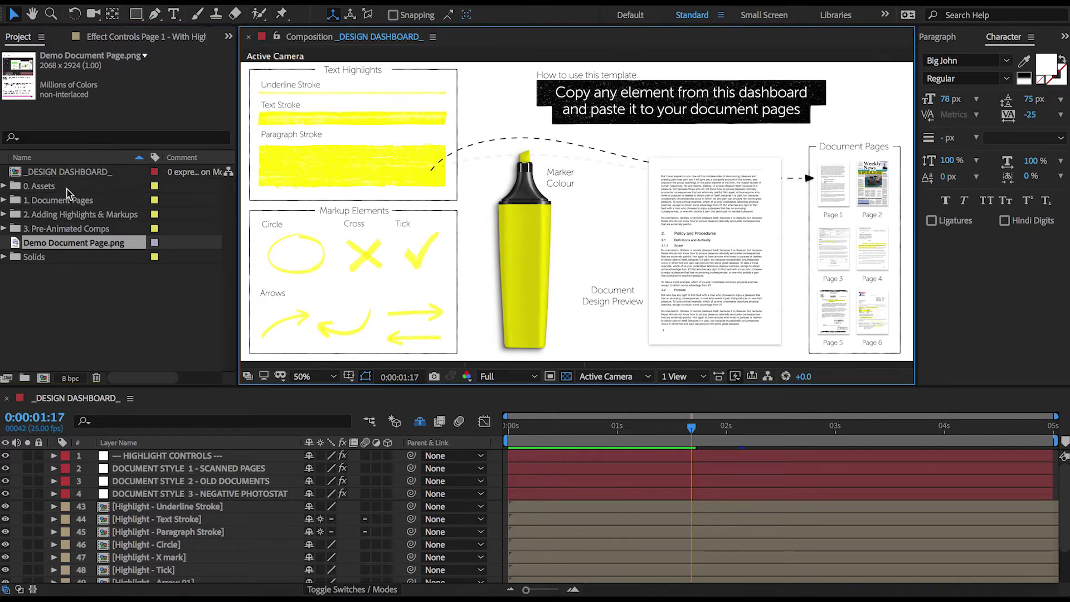
# In Document Page 1, replace the INSERT YOUR PAGE HERE placeholder with Demo Document Page.png
pyautogui.click(4, 200)
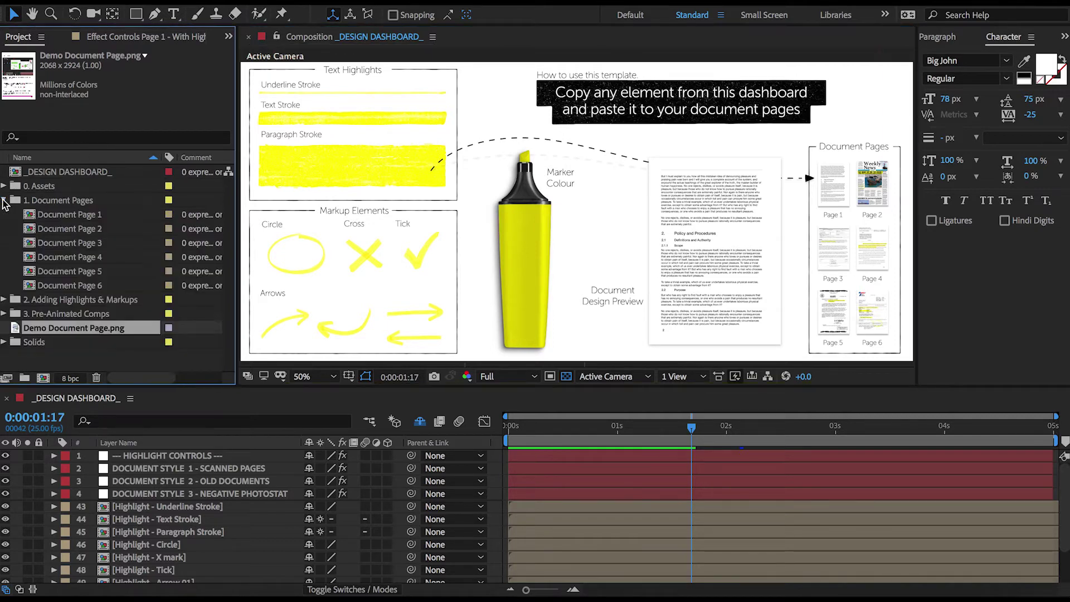
pyautogui.click(64, 216)
pyautogui.doubleClick(63, 215)
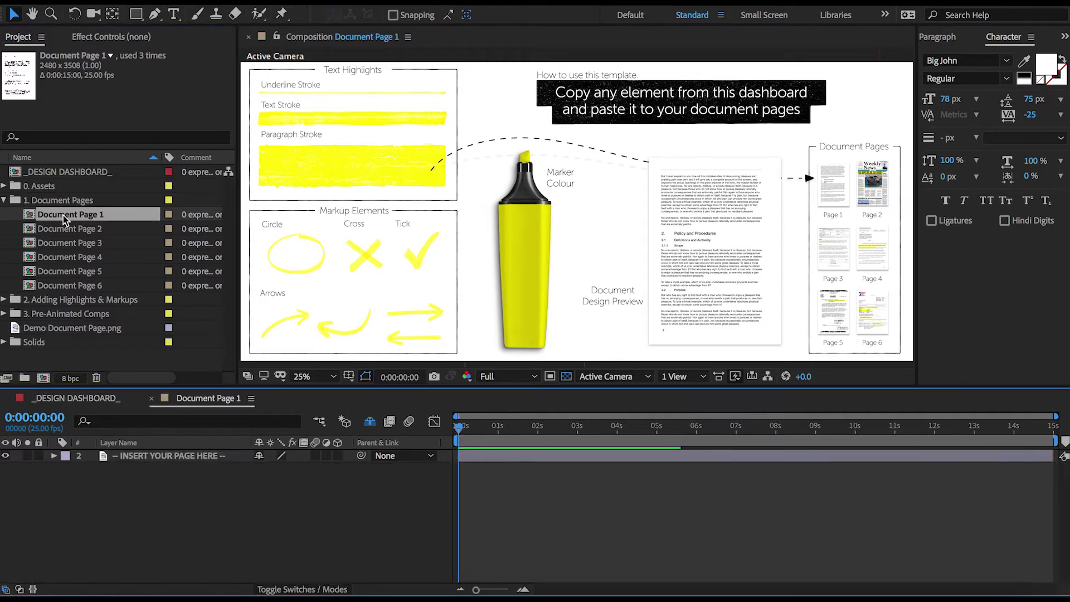
pyautogui.click(164, 456)
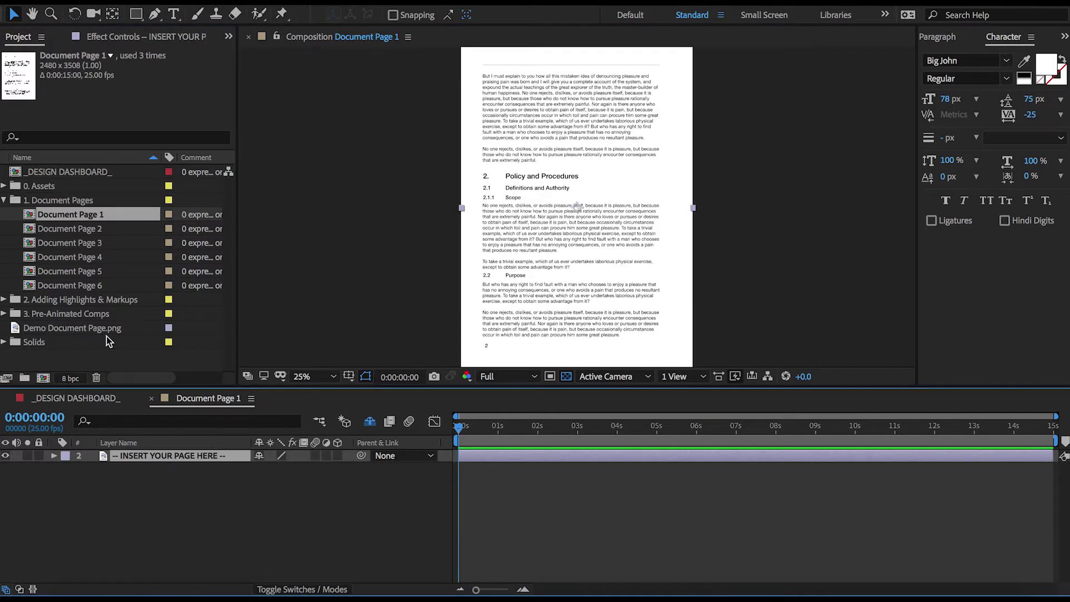
pyautogui.click(87, 330)
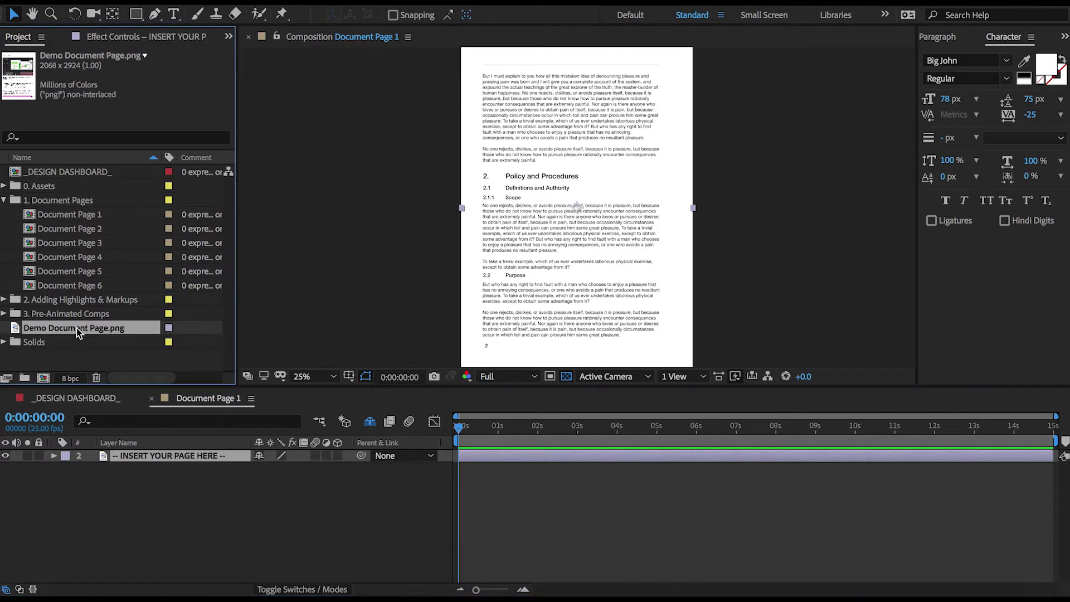
pyautogui.moveTo(76, 327); pyautogui.dragTo(181, 460)
pyautogui.moveTo(181, 459); pyautogui.dragTo(177, 456)
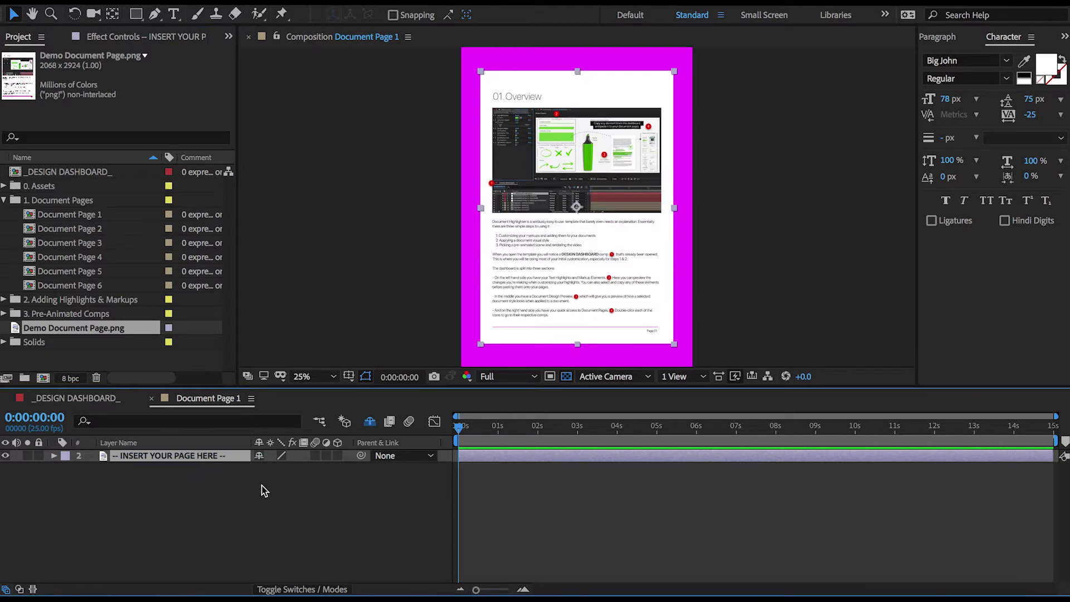
# Scale the demo page layer to 120% and close Document Page 1
pyautogui.press('s')
pyautogui.moveTo(300, 469); pyautogui.dragTo(316, 468)
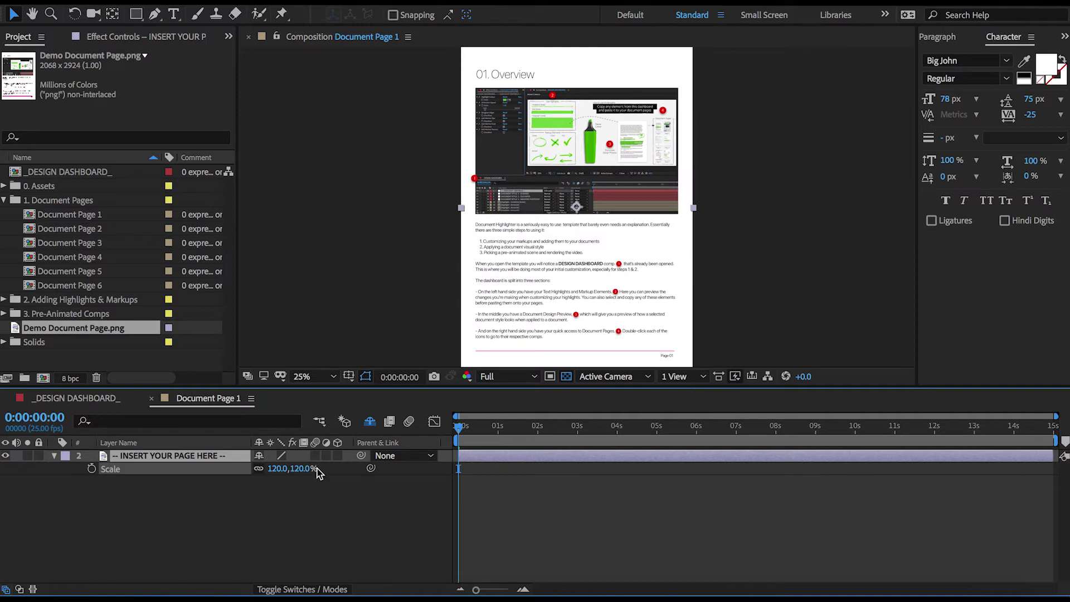
pyautogui.click(310, 530)
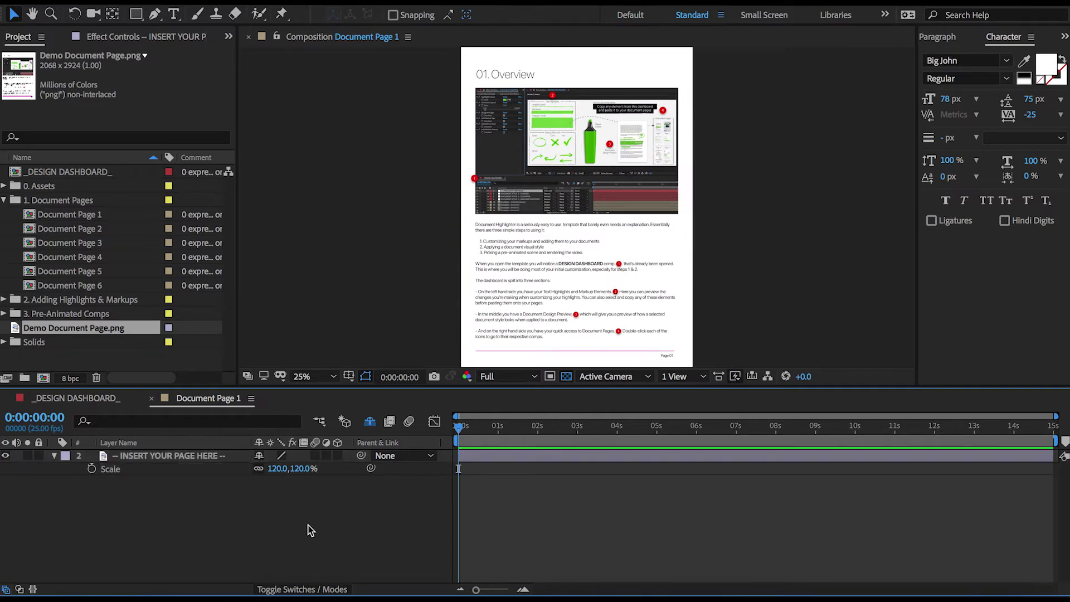
pyautogui.click(151, 399)
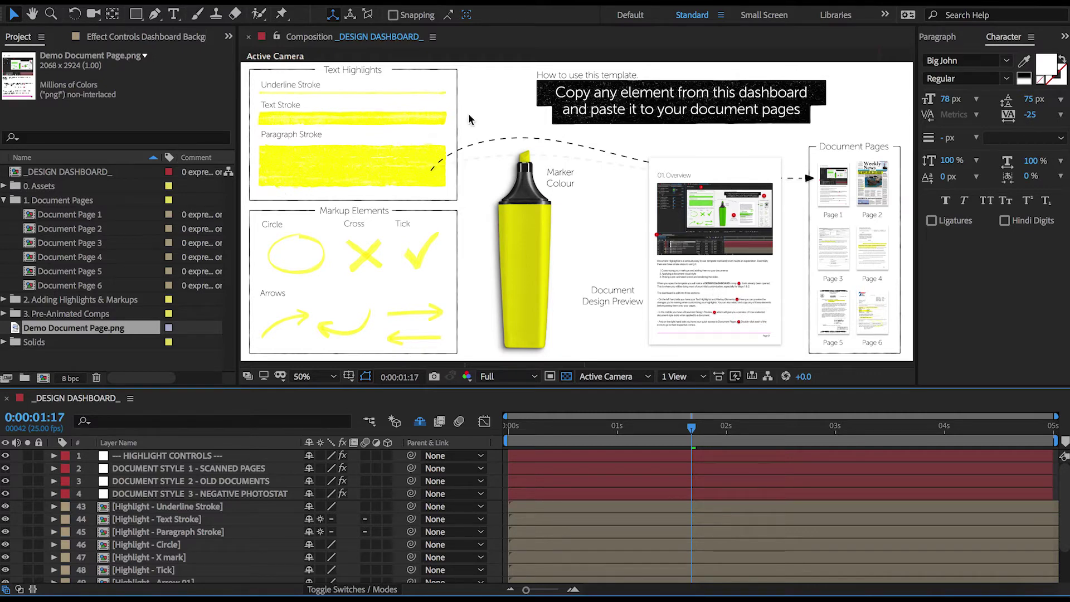
pyautogui.click(360, 118)
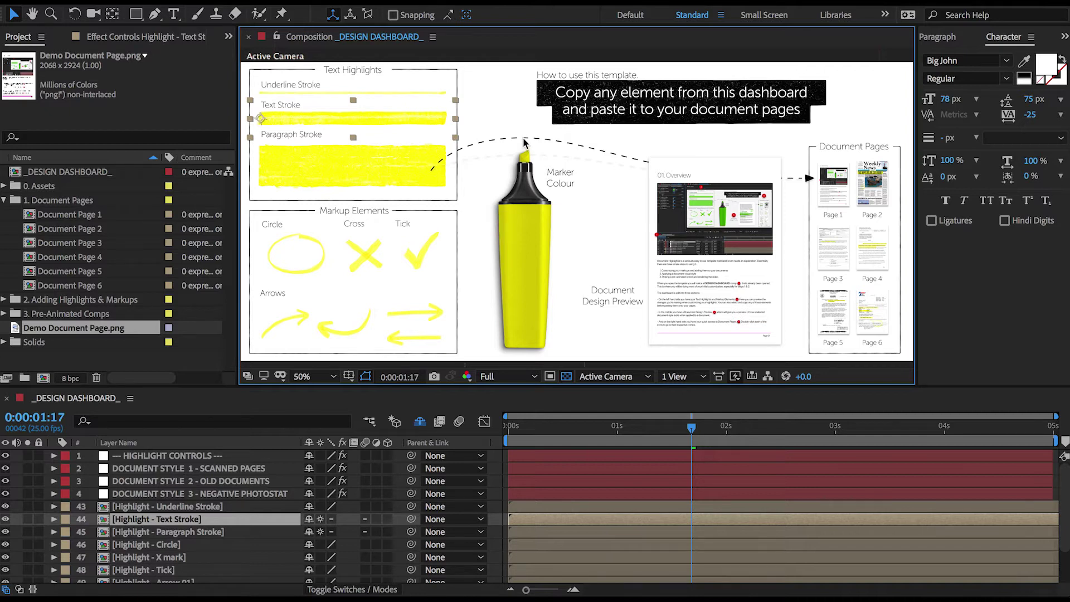
pyautogui.click(844, 199)
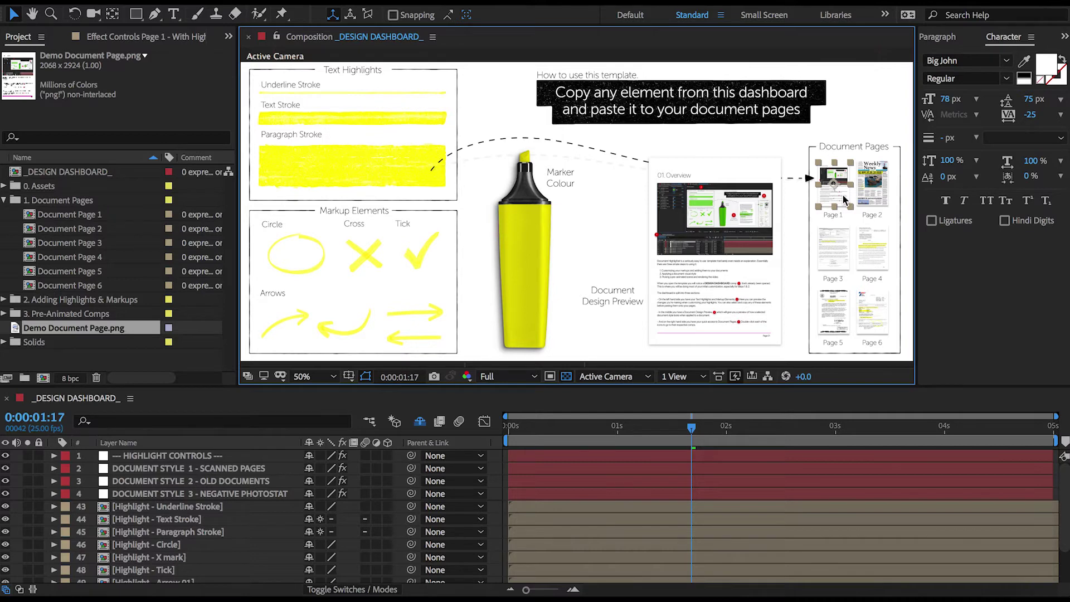
# Paste the Text Stroke highlight into Page 1 between the PASTE MARKUPS layers, over the first list item, starting slightly later
pyautogui.doubleClick(843, 196)
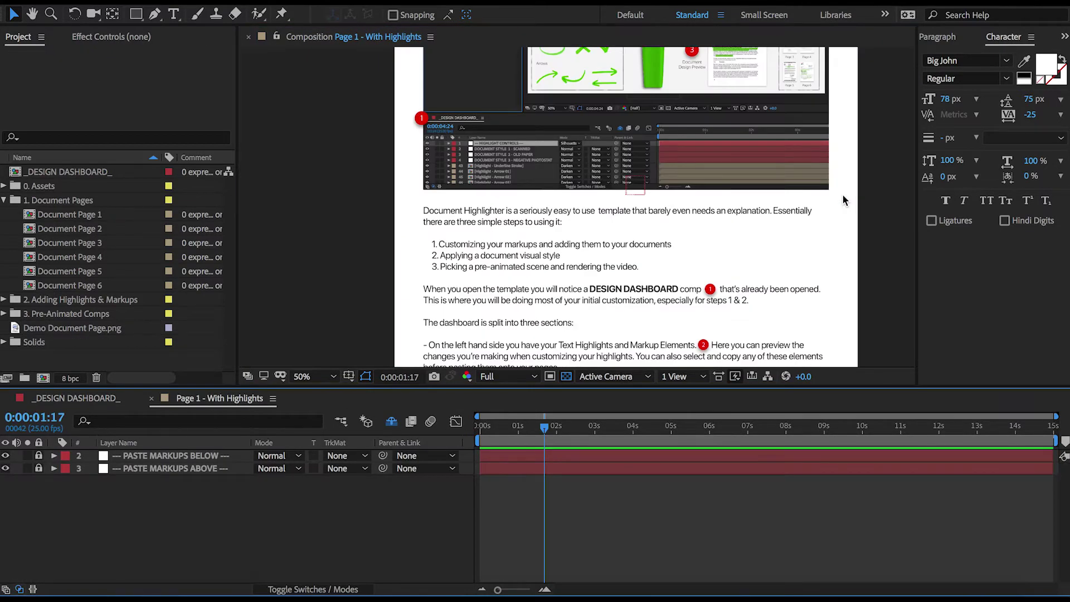
pyautogui.hotkey('ctrl', 'v')
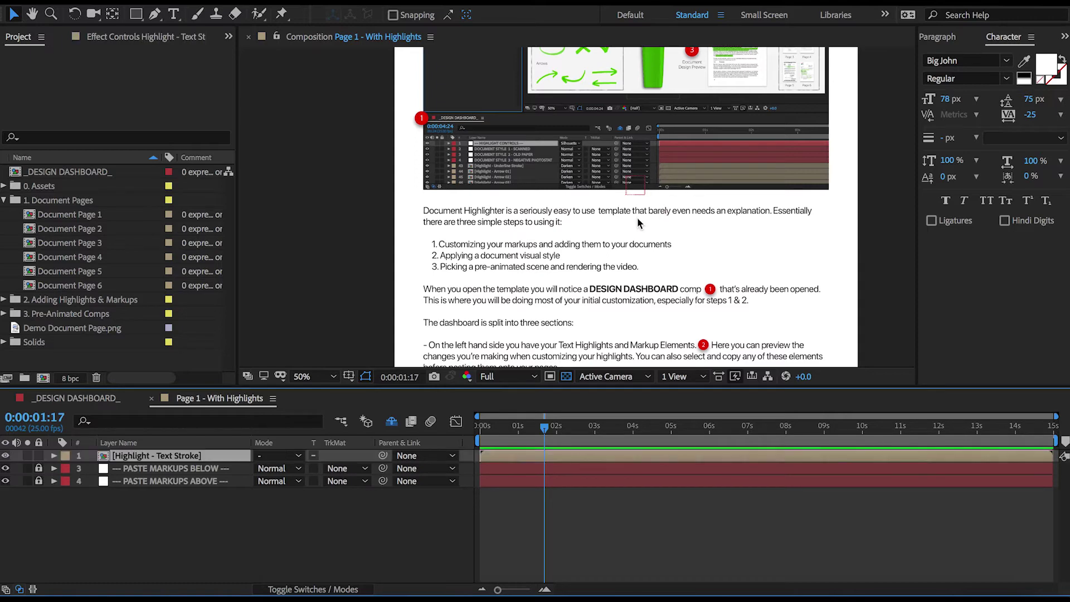
pyautogui.moveTo(156, 457); pyautogui.dragTo(162, 475)
pyautogui.moveTo(549, 239); pyautogui.dragTo(525, 184)
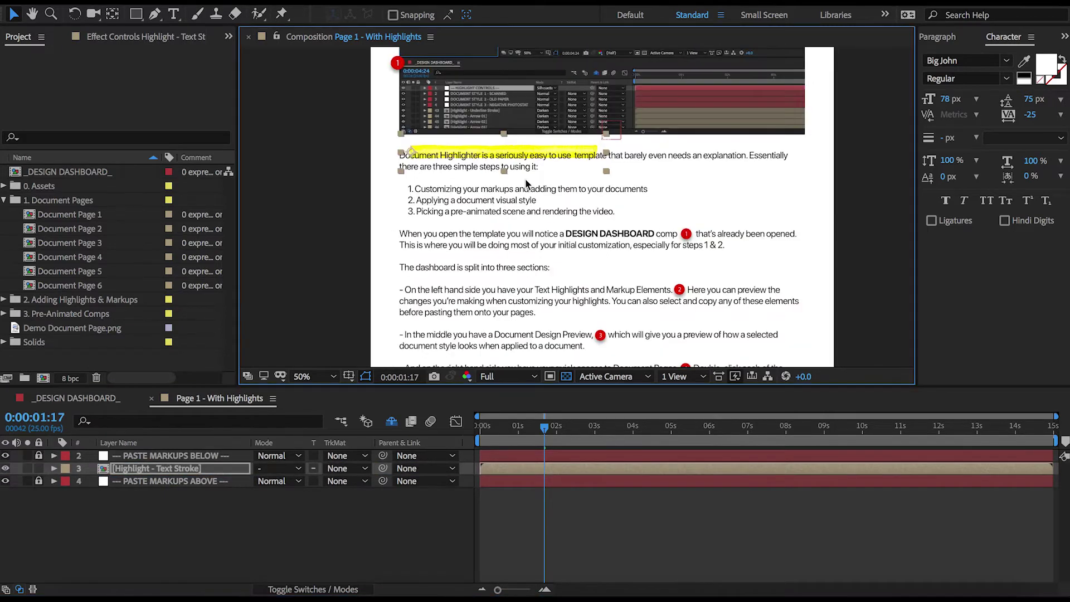
pyautogui.moveTo(602, 148)
pyautogui.mouseDown()
pyautogui.moveTo(589, 184)
pyautogui.moveTo(659, 172)
pyautogui.mouseUp()
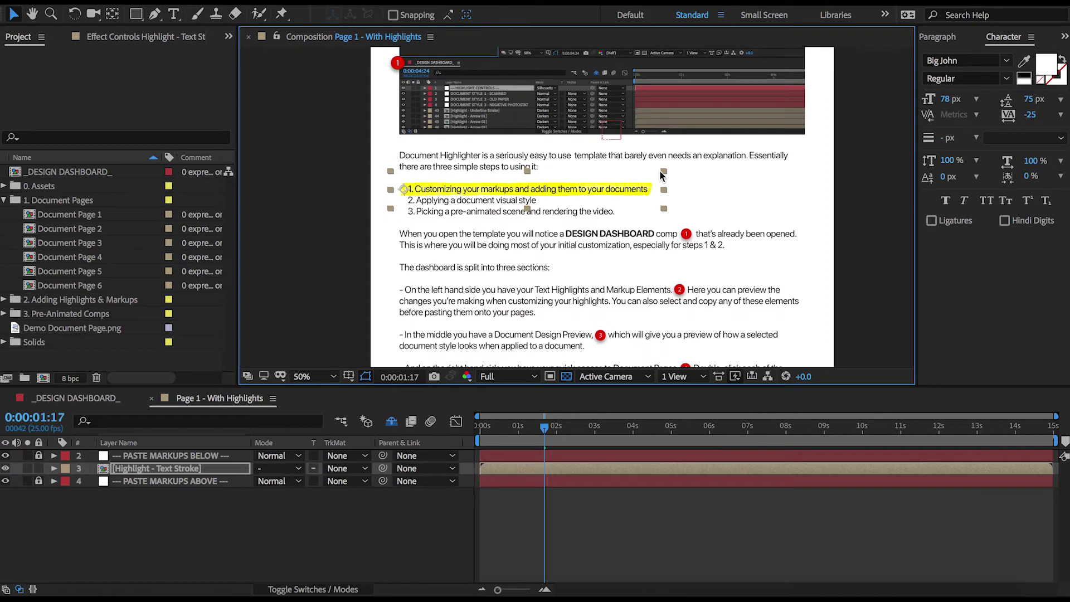
pyautogui.click(528, 574)
pyautogui.moveTo(513, 467); pyautogui.dragTo(529, 472)
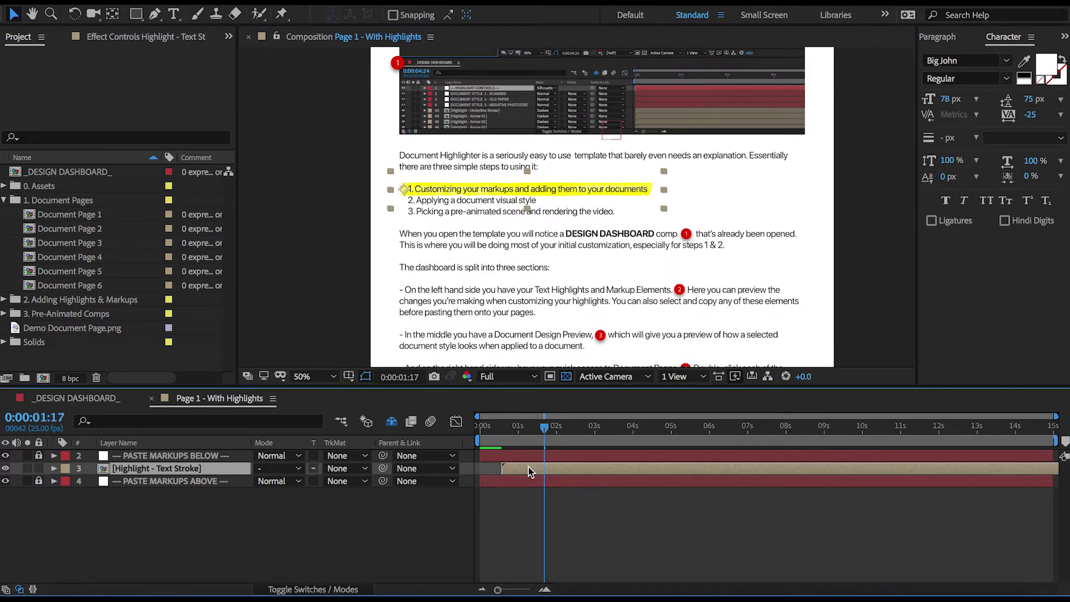
# End the work area at 3 seconds
pyautogui.click(596, 429)
pyautogui.press('n')
pyautogui.click(529, 429)
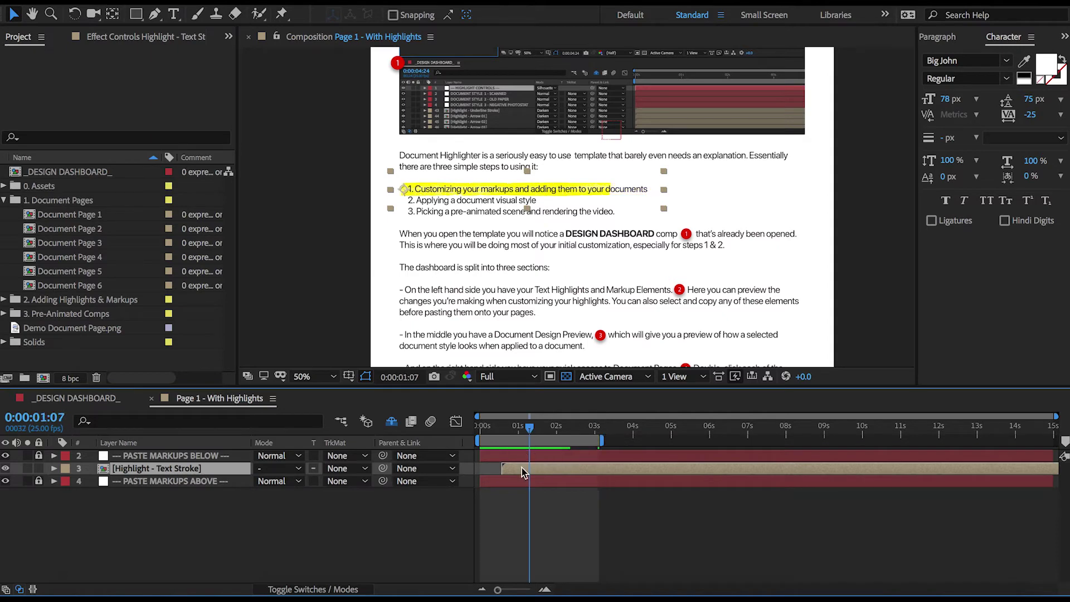
# Duplicate the highlight onto 'DESIGN DASHBOARD comp', shorten it, and delay layer 4's highlight
pyautogui.hotkey('ctrl', 'd')
pyautogui.click(540, 196)
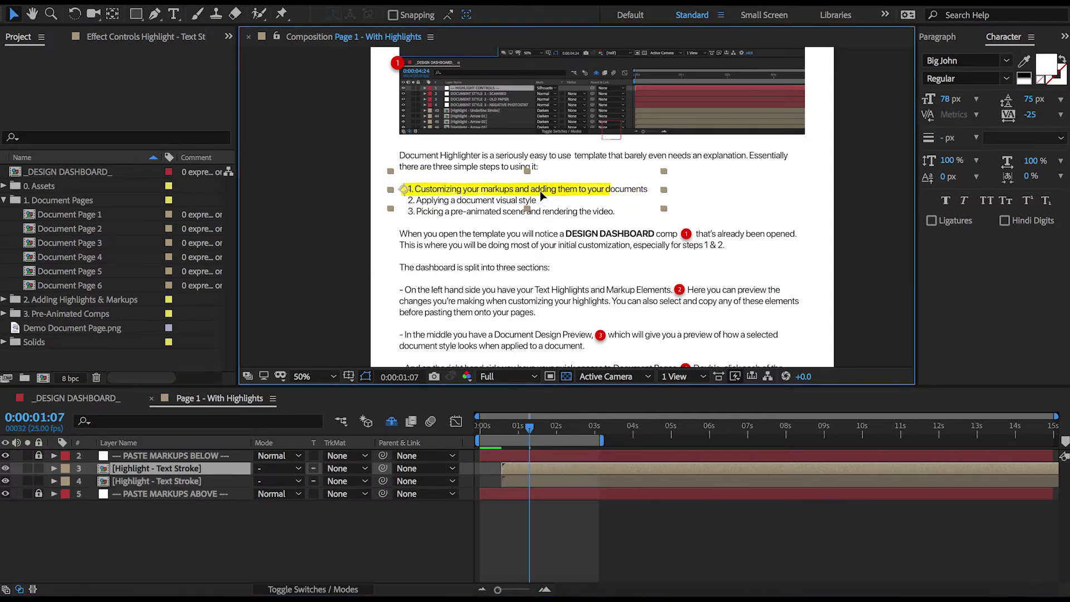
pyautogui.moveTo(540, 196); pyautogui.dragTo(700, 246)
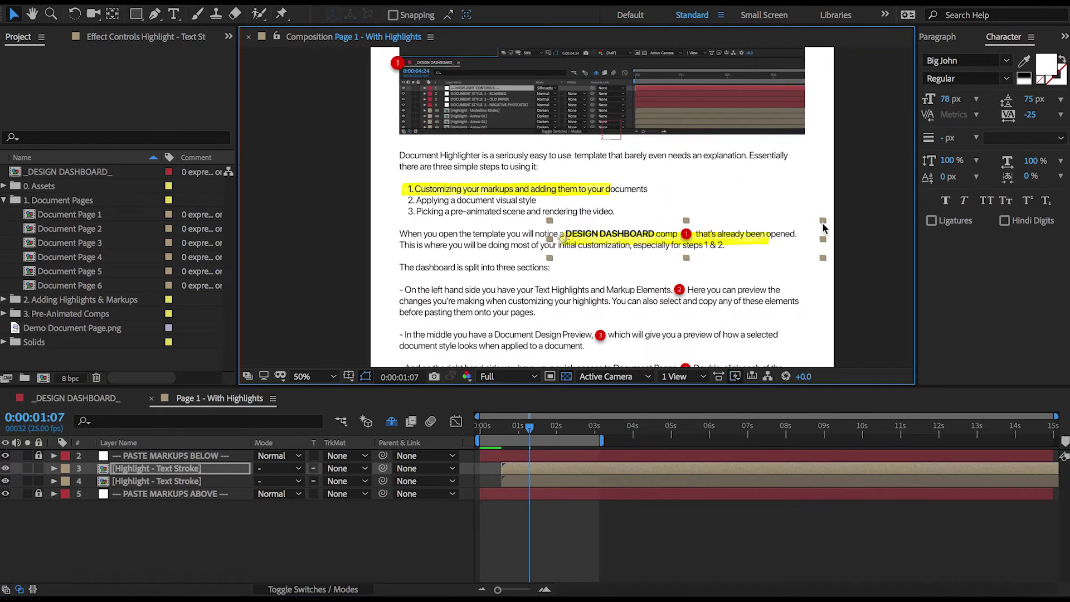
pyautogui.moveTo(823, 223); pyautogui.dragTo(686, 219)
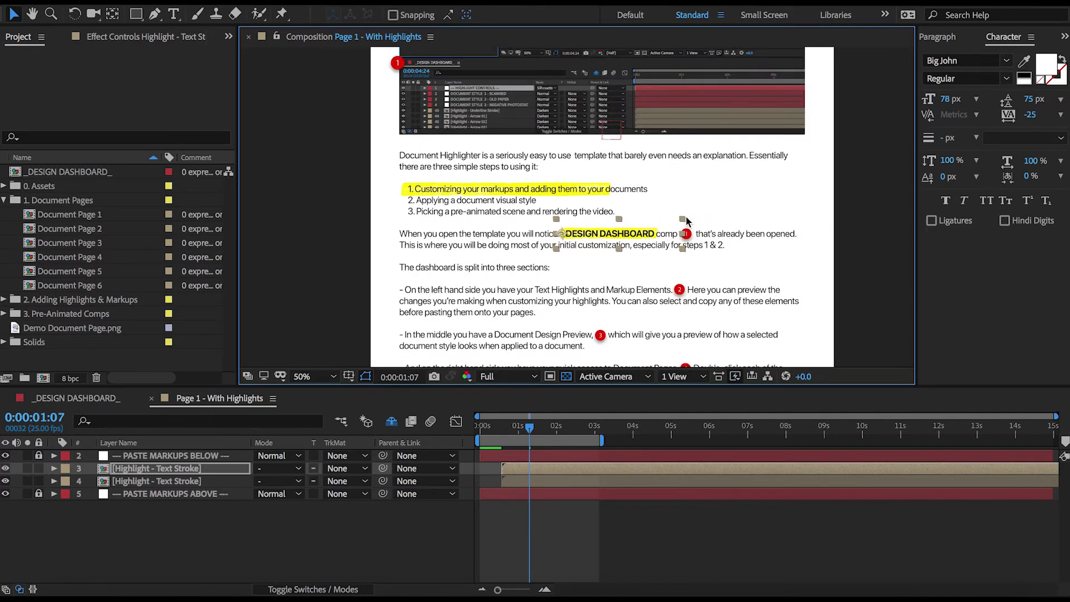
pyautogui.click(420, 506)
pyautogui.click(547, 481)
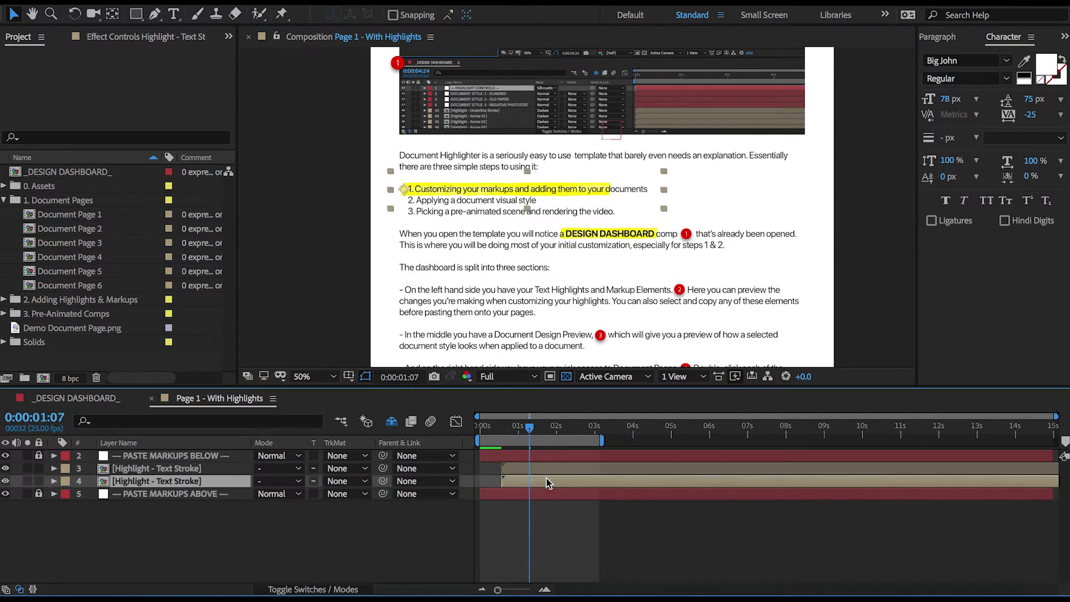
pyautogui.moveTo(546, 483); pyautogui.dragTo(555, 482)
# Time-stretch the second Text Stroke highlight to 60%
pyautogui.click(589, 426)
pyautogui.rightClick(156, 468)
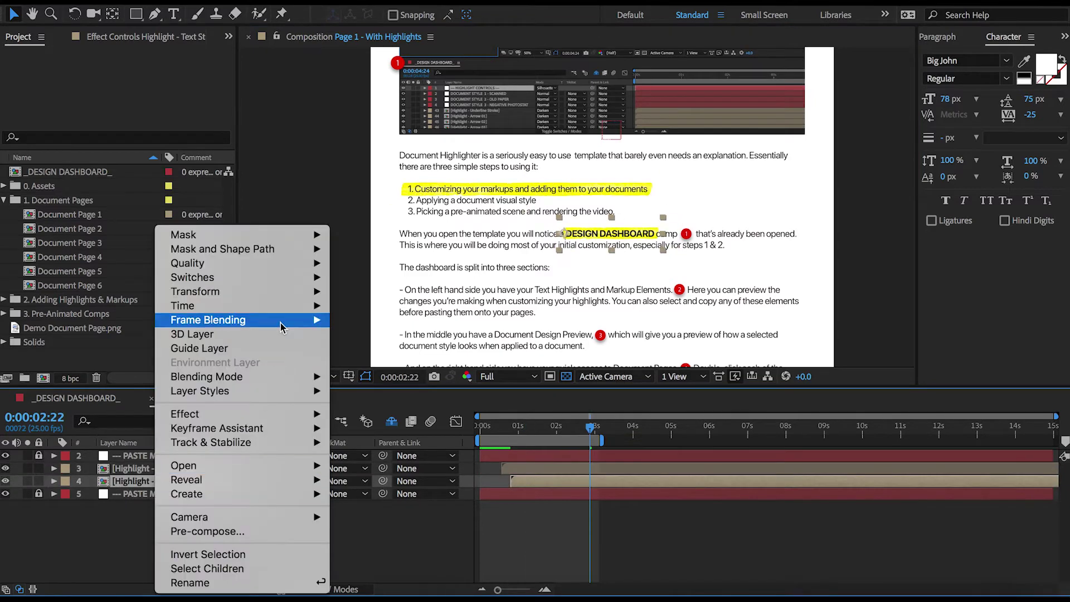
pyautogui.moveTo(284, 306)
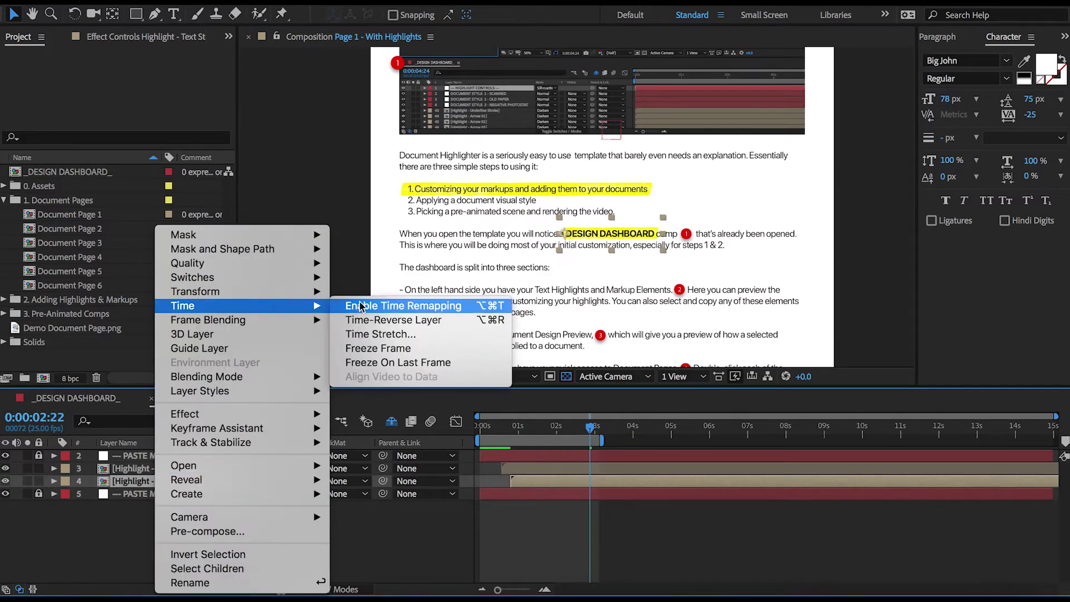
pyautogui.click(406, 338)
pyautogui.write('60')
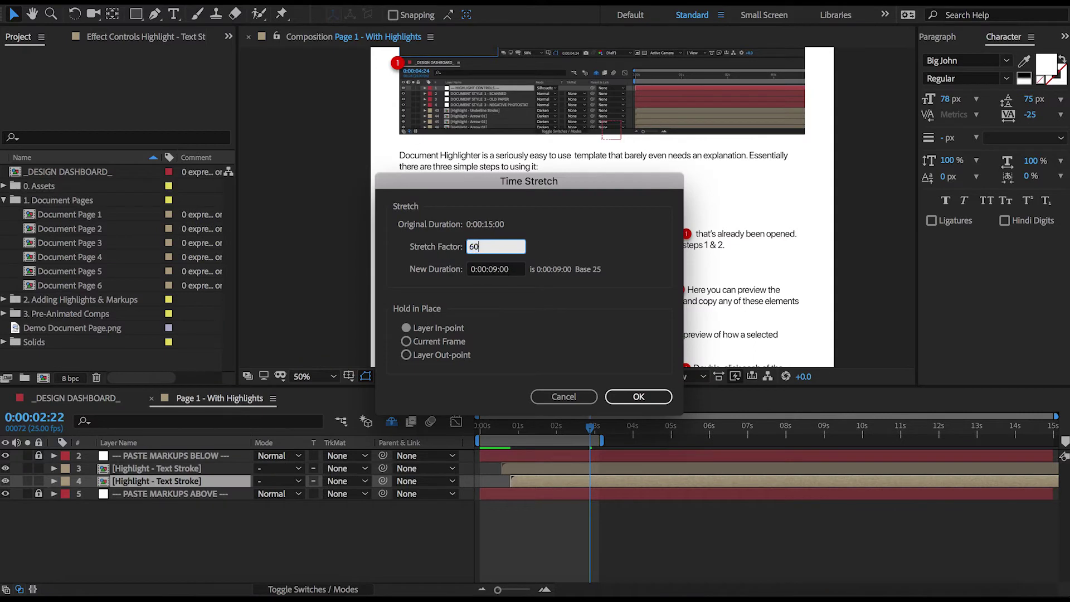
pyautogui.click(638, 397)
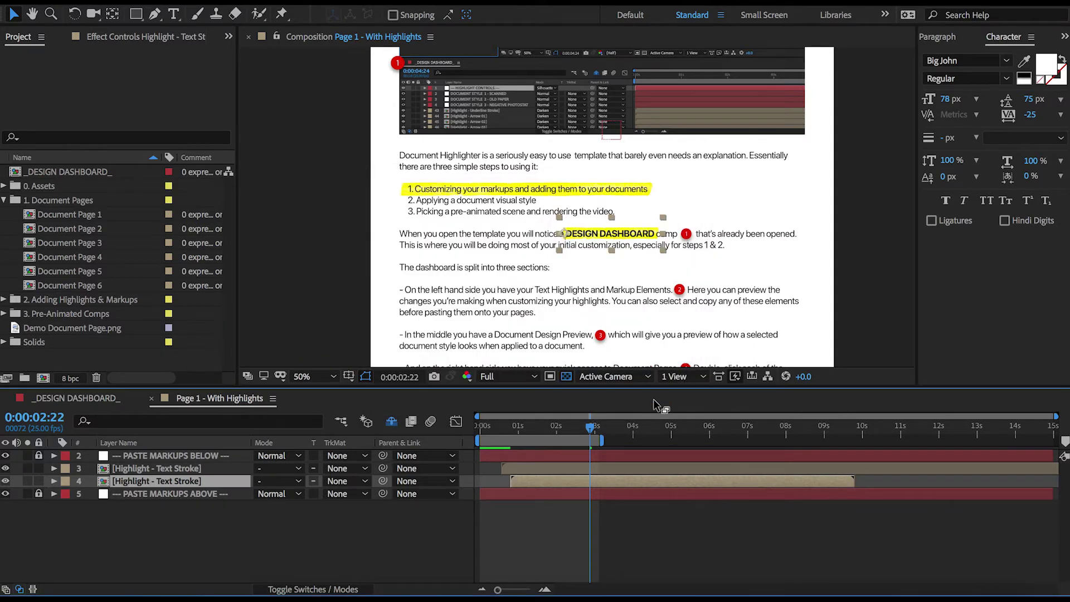
# Preview the Page 1 animation, then close it back to the dashboard
pyautogui.press('space')
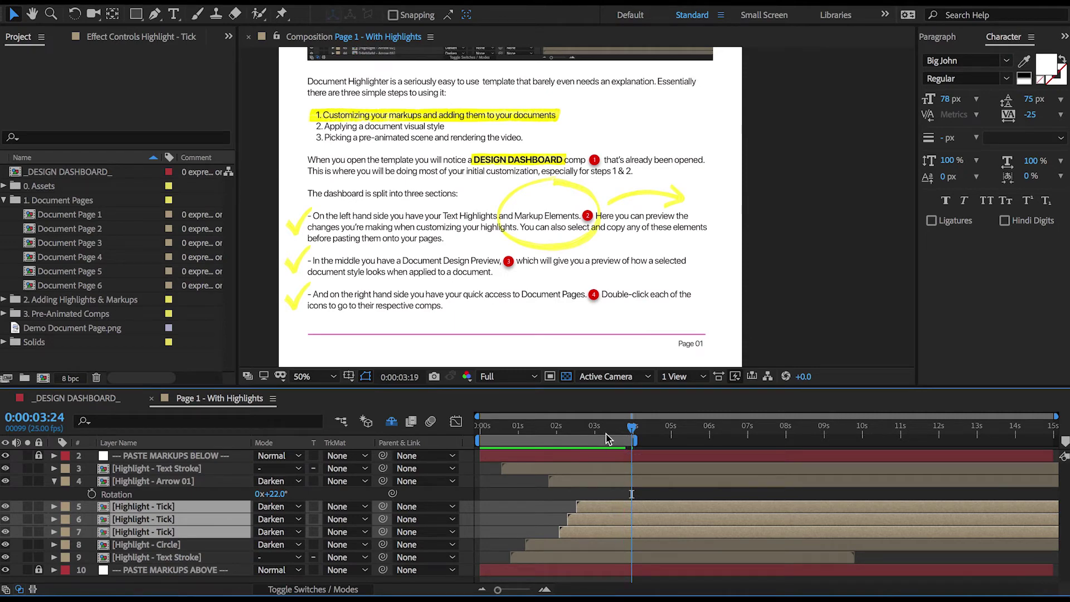
pyautogui.click(607, 438)
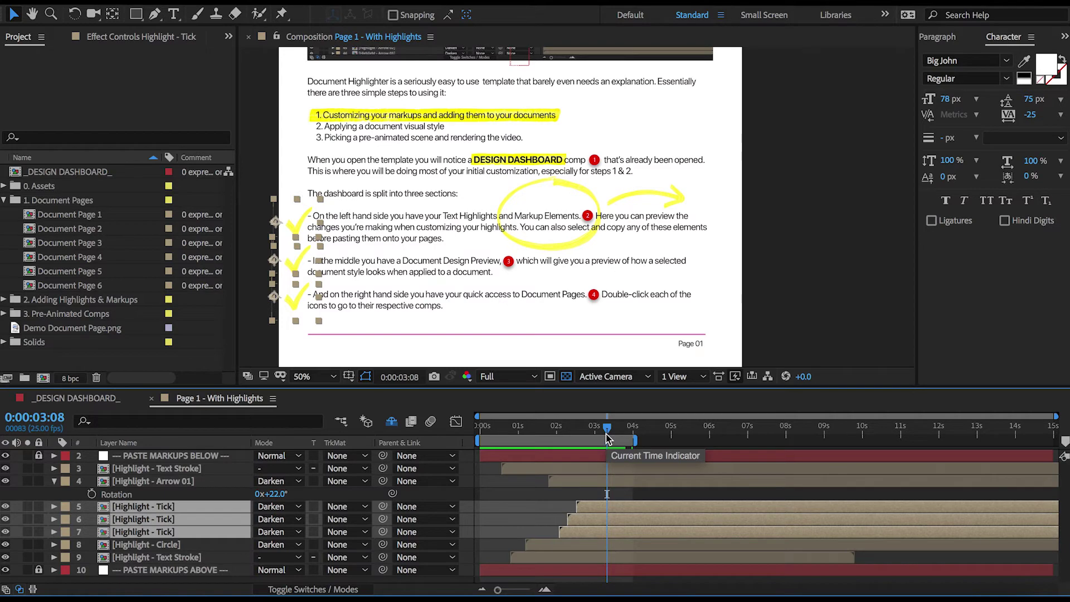
pyautogui.click(151, 398)
# Turn on DOCUMENT STYLE 3 - NEGATIVE PHOTOSTAT and lock the Effect Controls panel
pyautogui.click(659, 291)
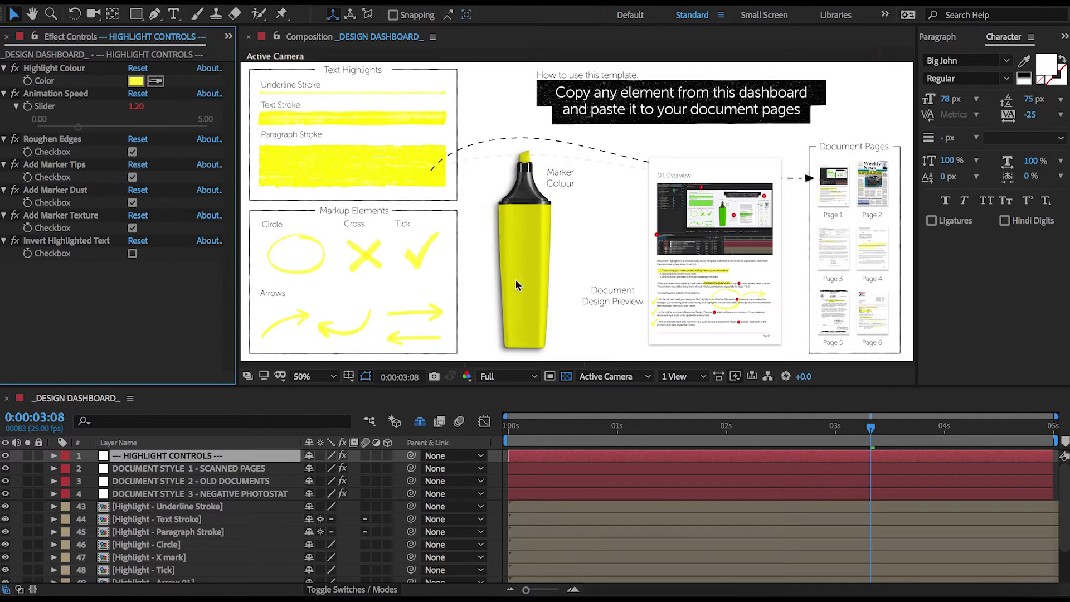
pyautogui.click(226, 497)
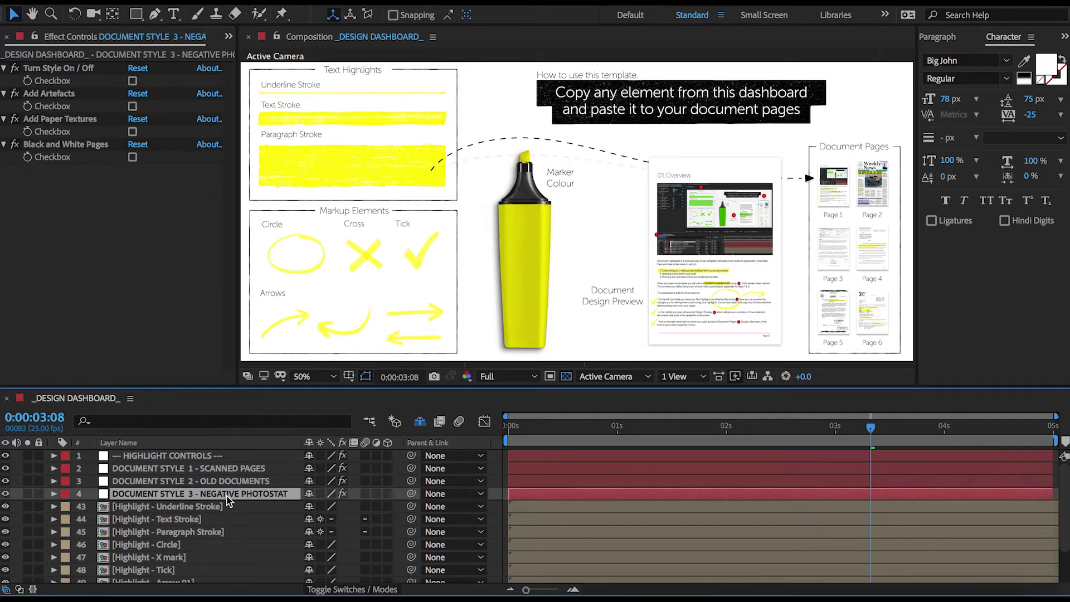
pyautogui.click(132, 82)
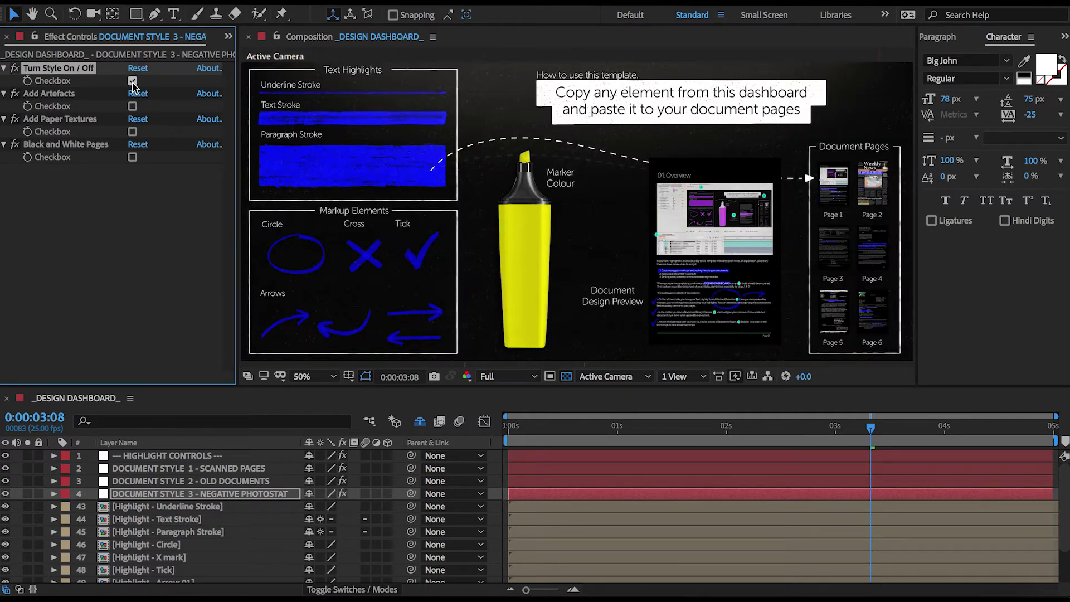
pyautogui.click(36, 37)
# In Page 1, enable Add Artefacts and zoom in to compare the speckles
pyautogui.doubleClick(843, 199)
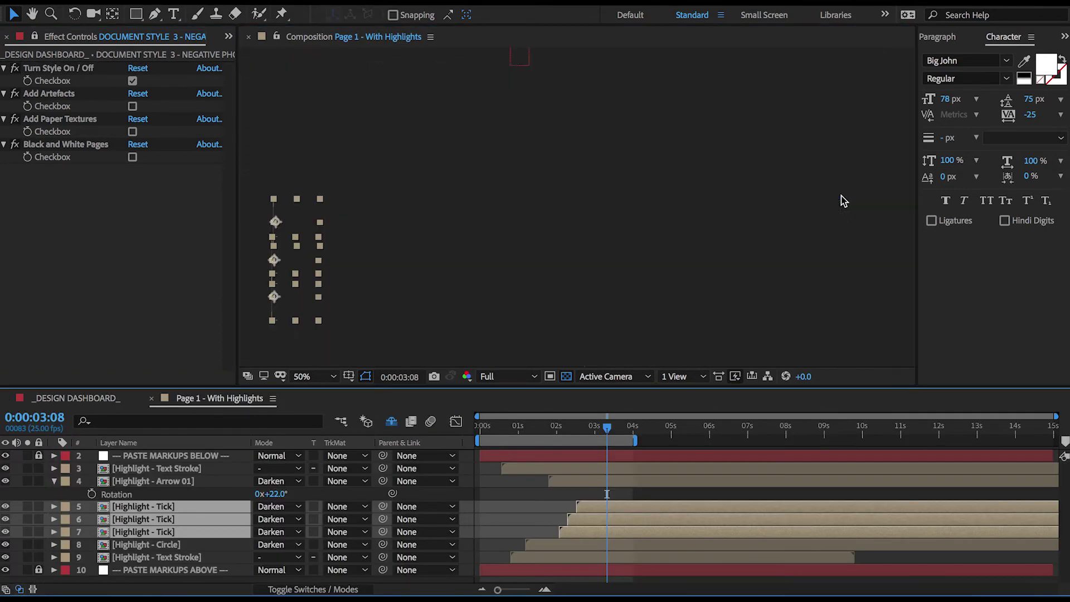
pyautogui.click(133, 82)
pyautogui.click(132, 82)
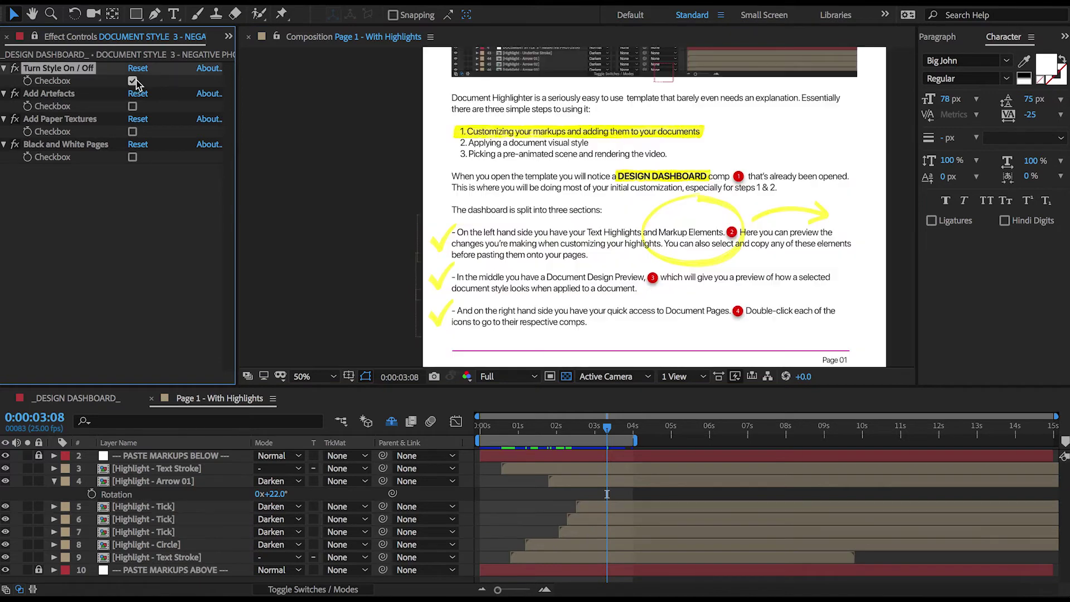
pyautogui.click(132, 82)
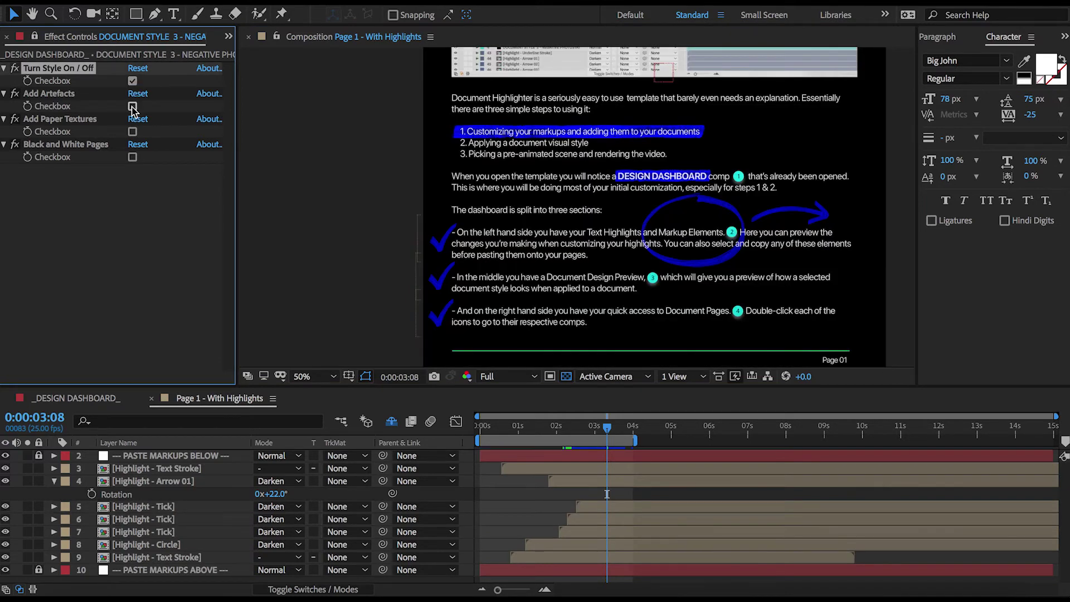
pyautogui.click(132, 107)
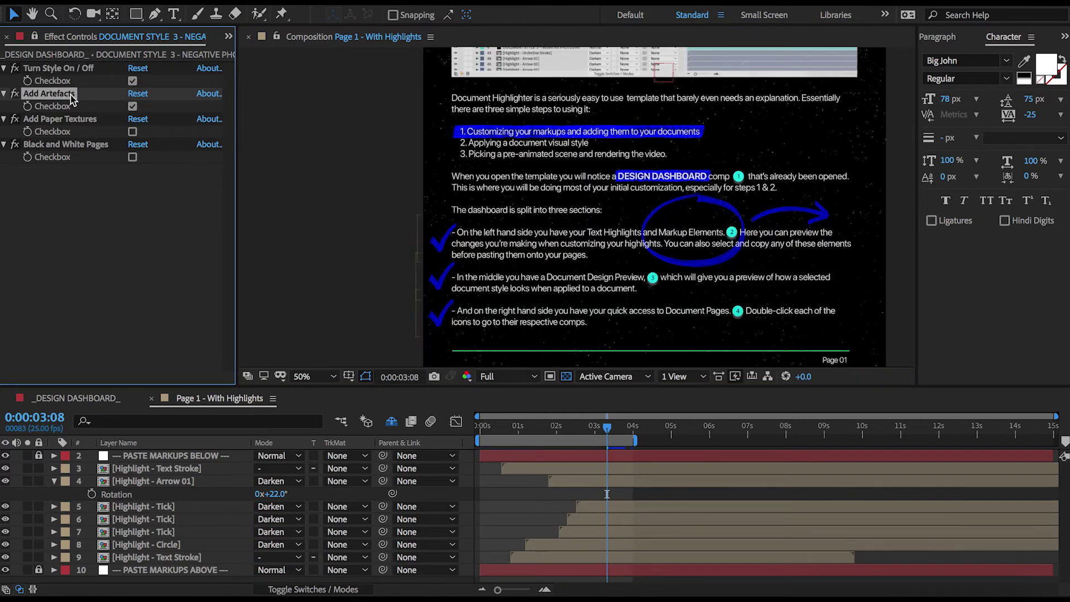
pyautogui.click(388, 165)
pyautogui.press('.')
pyautogui.press('.')
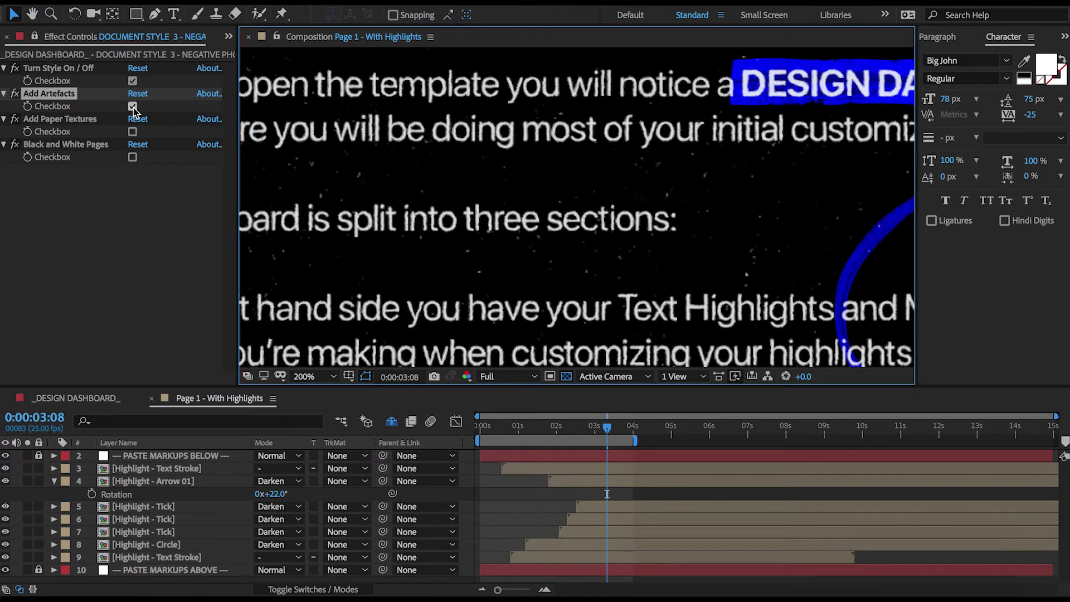
pyautogui.press('.')
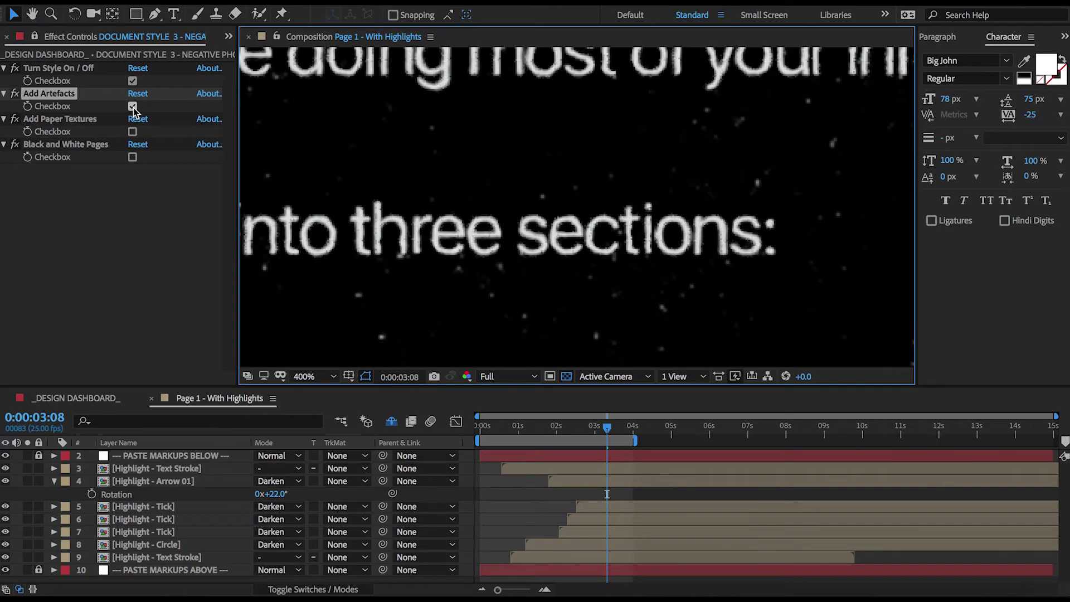
pyautogui.click(133, 107)
pyautogui.click(133, 107)
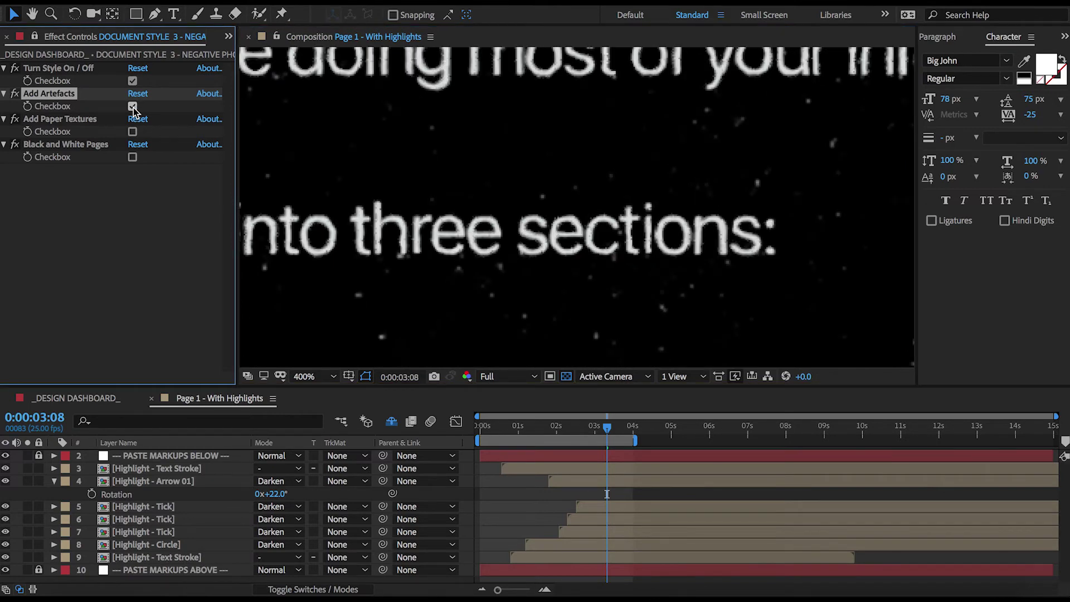
# Enable Add Paper Textures and pan to inspect the page
pyautogui.scroll(-2, 363, 158)
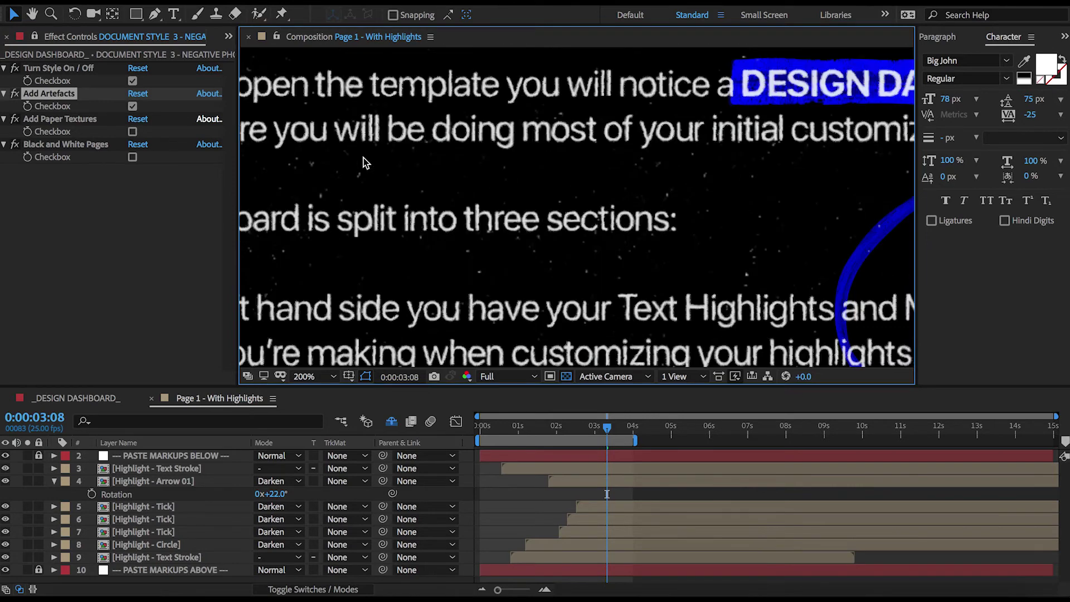
pyautogui.scroll(-1, 474, 133)
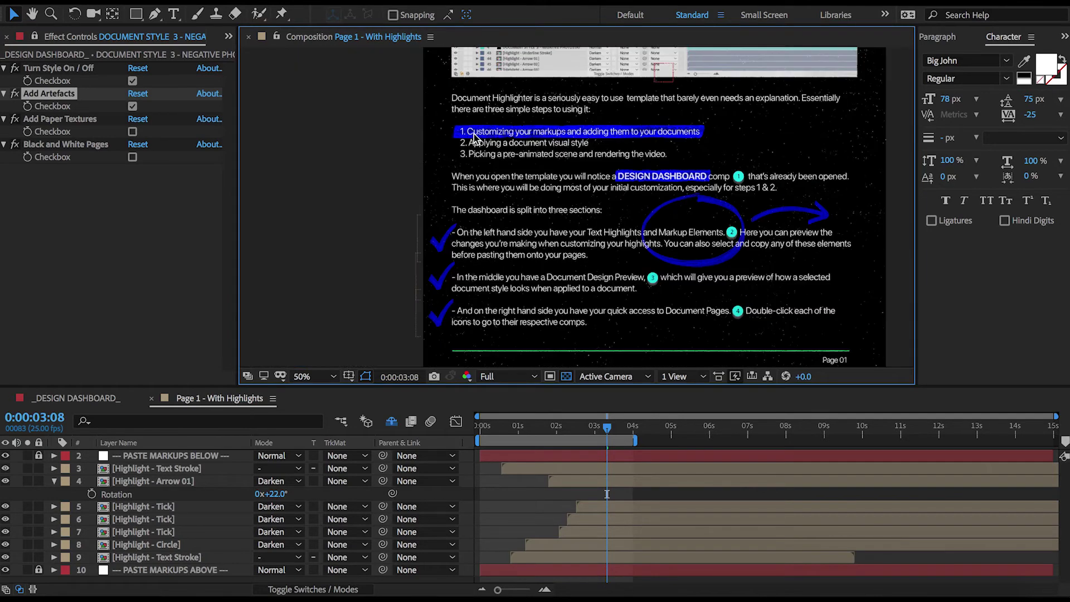
pyautogui.click(133, 133)
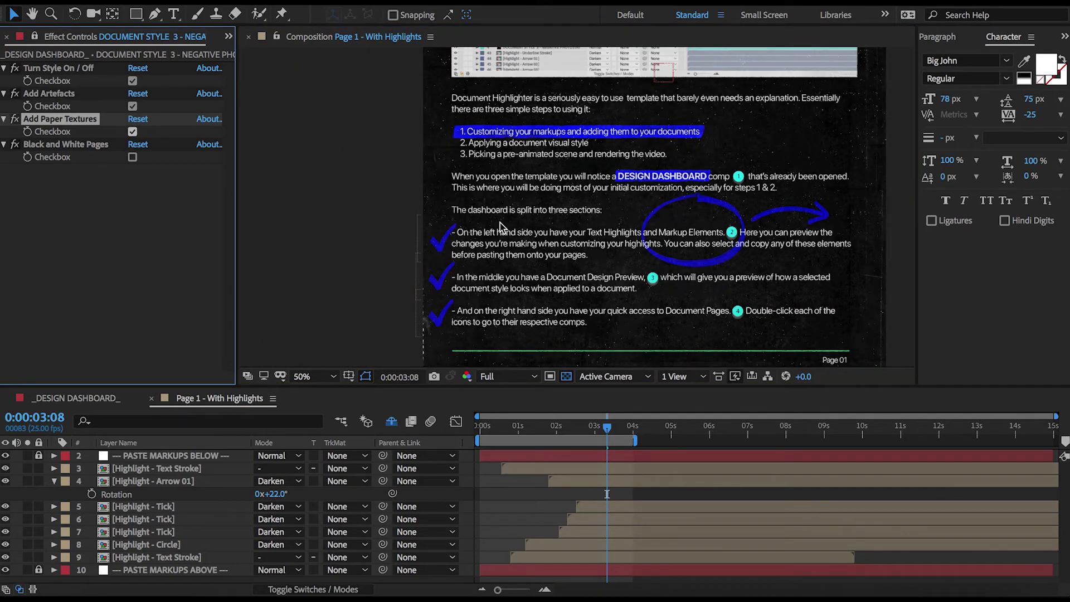
pyautogui.press('h')
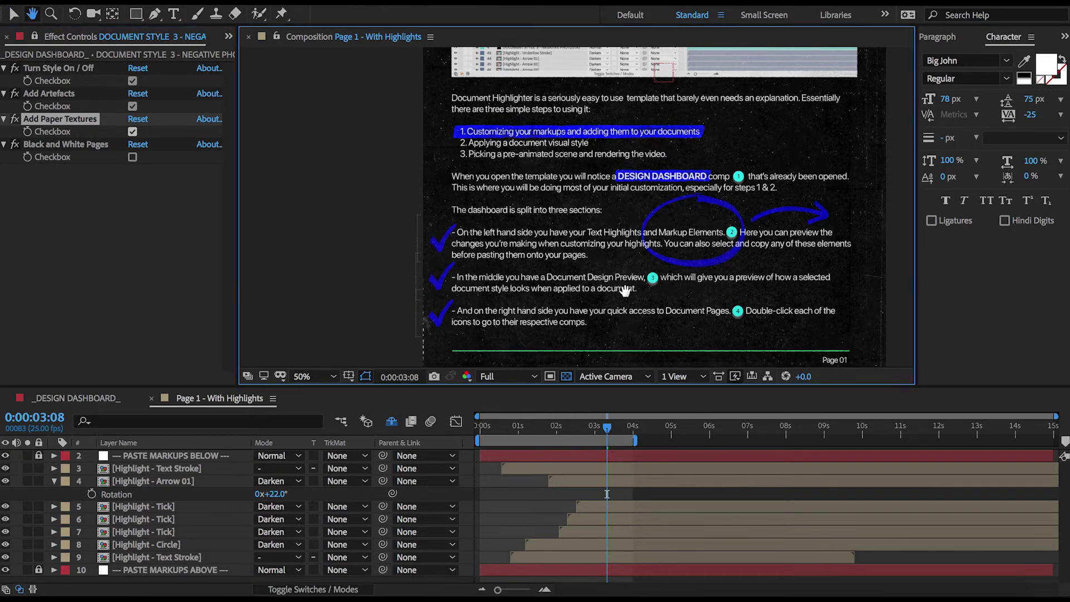
pyautogui.moveTo(623, 290); pyautogui.dragTo(565, 181)
pyautogui.press('v')
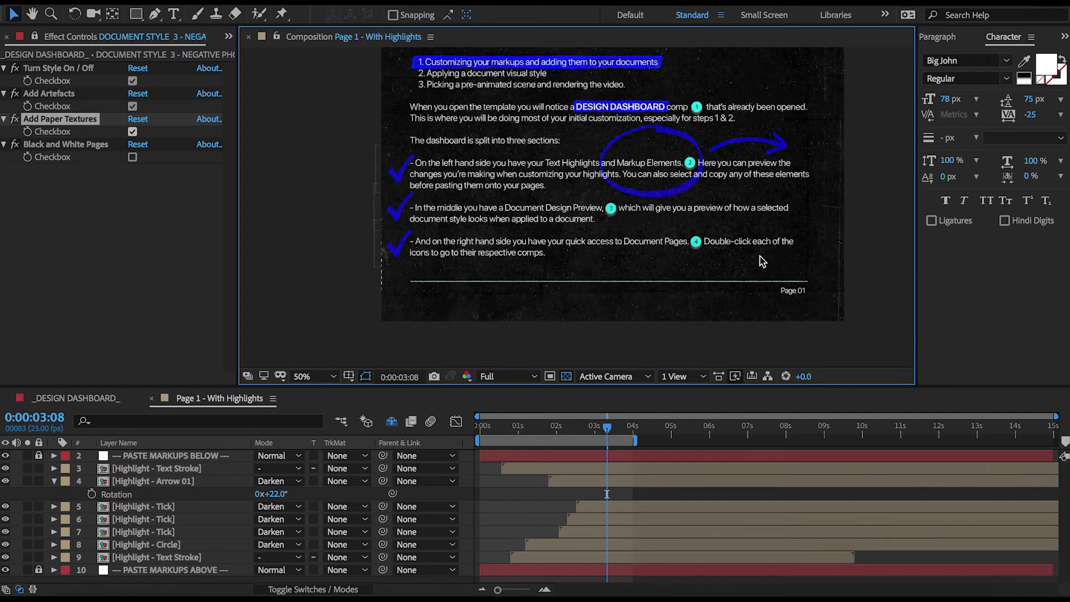
# Enable Black and White Pages, inspect the whole page, then close Page 1
pyautogui.click(132, 158)
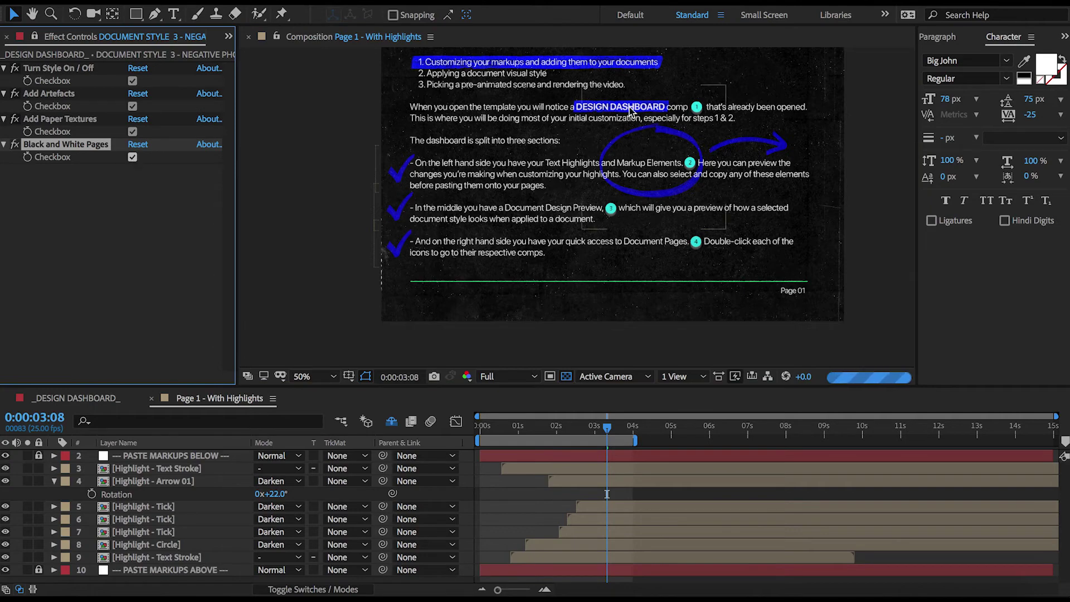
pyautogui.press('h')
pyautogui.moveTo(630, 112); pyautogui.dragTo(614, 367)
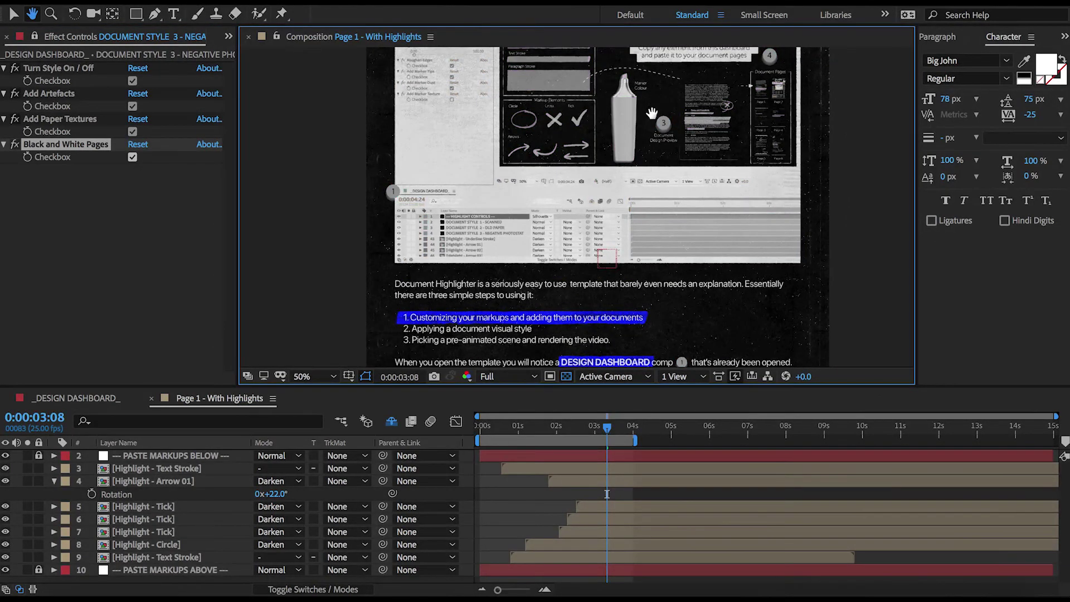
pyautogui.moveTo(651, 113); pyautogui.dragTo(626, 90)
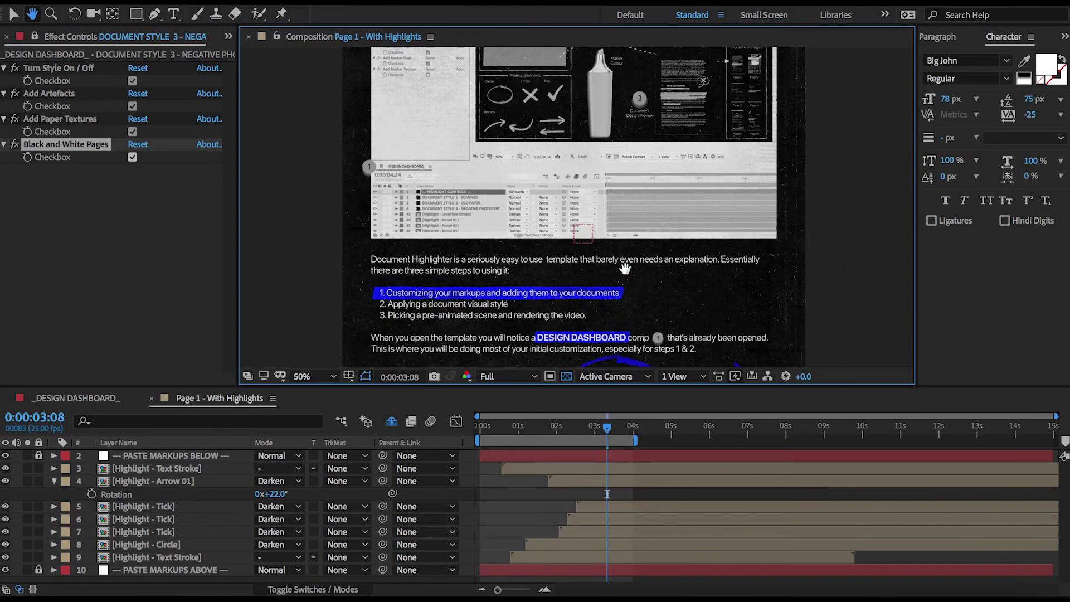
pyautogui.moveTo(625, 269); pyautogui.dragTo(624, 136)
pyautogui.press('v')
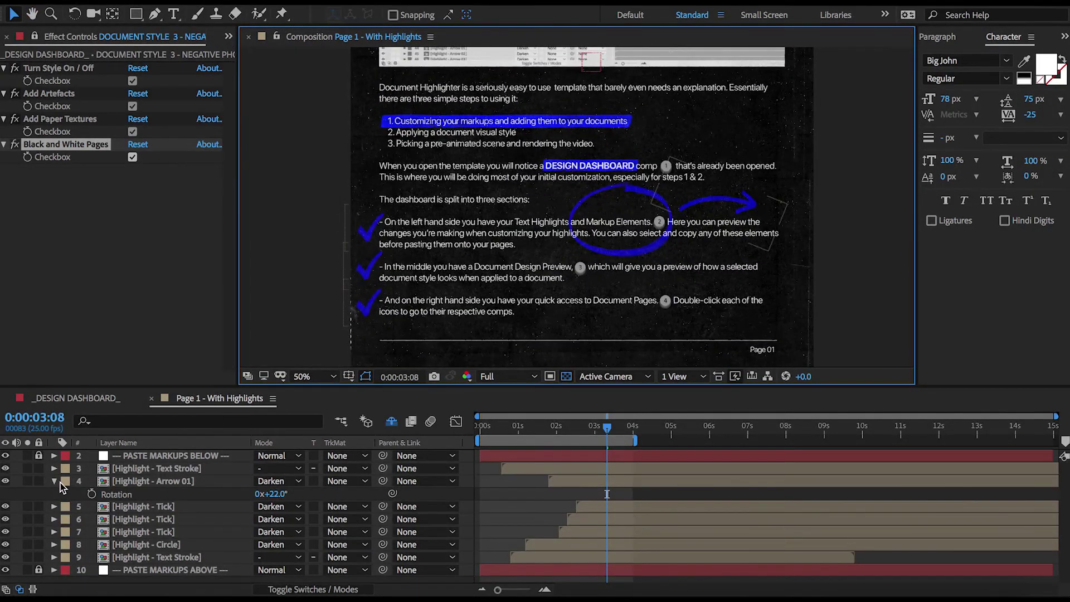
pyautogui.click(54, 480)
pyautogui.click(151, 398)
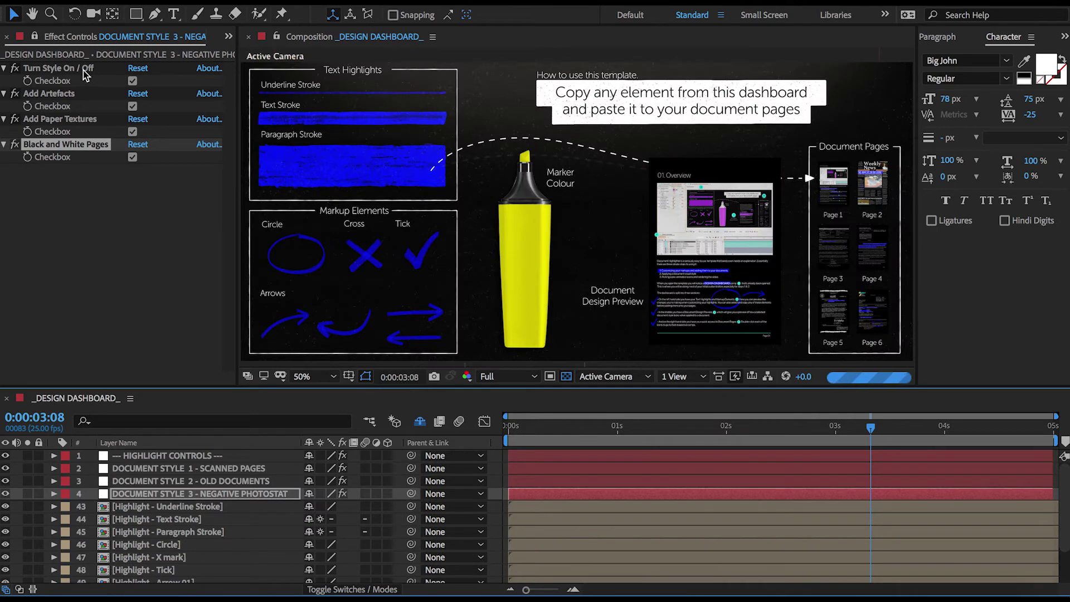
# Open Document Switch Comp - 02 from 3. Pre-Animated Comps > 2. Switch Between Multiple Docs
pyautogui.click(228, 37)
pyautogui.click(262, 56)
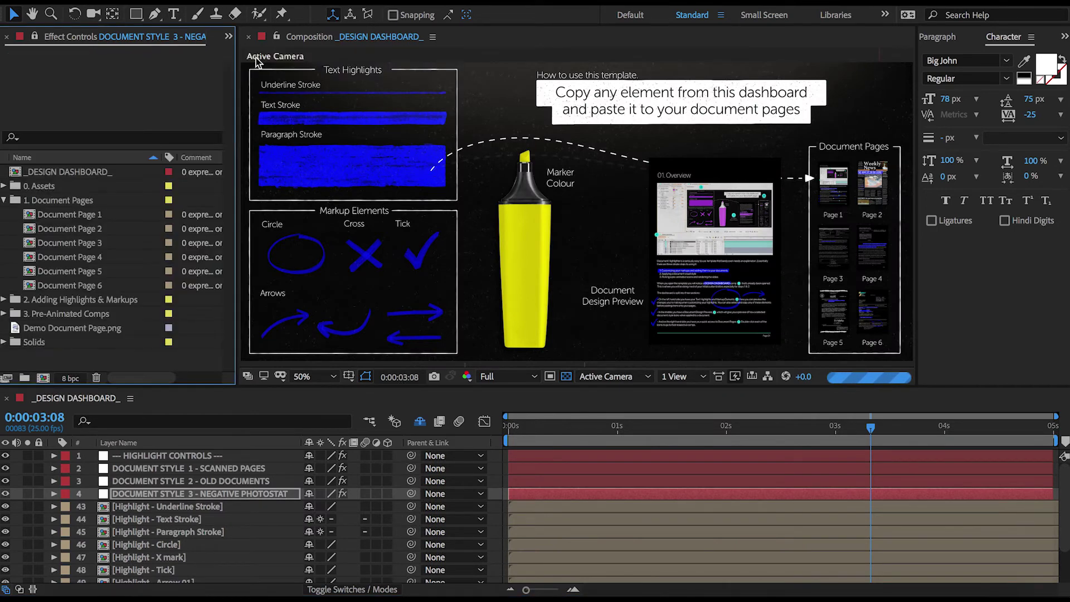
pyautogui.click(5, 200)
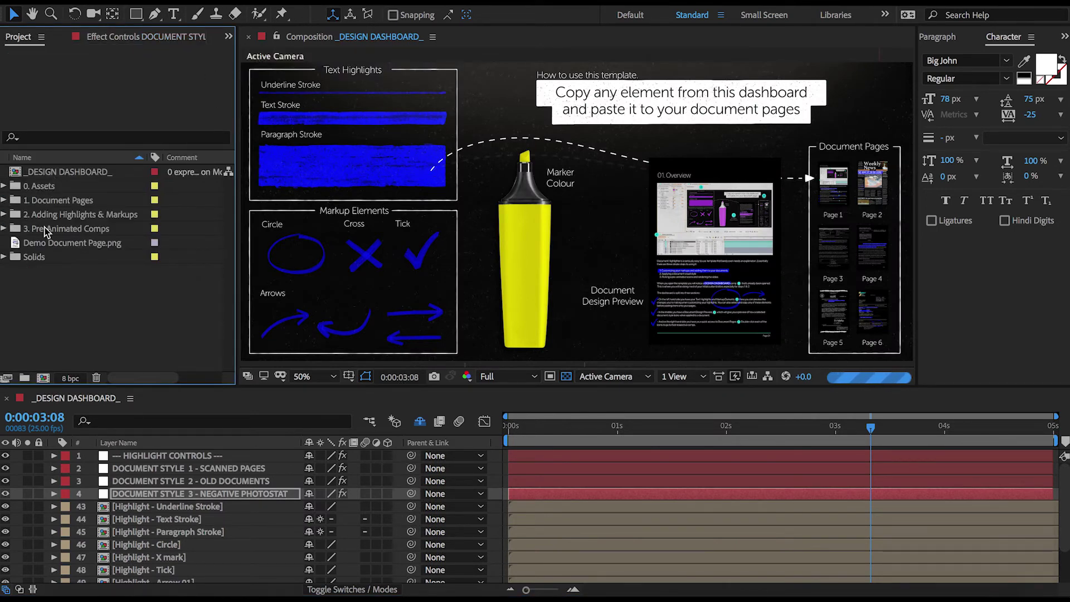
pyautogui.click(4, 228)
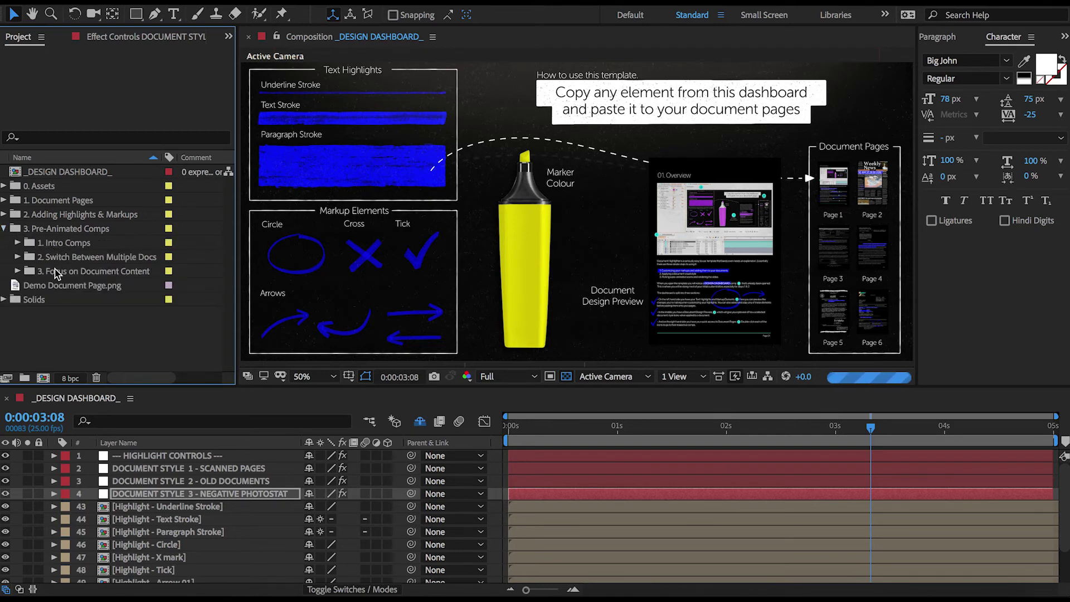
pyautogui.click(17, 257)
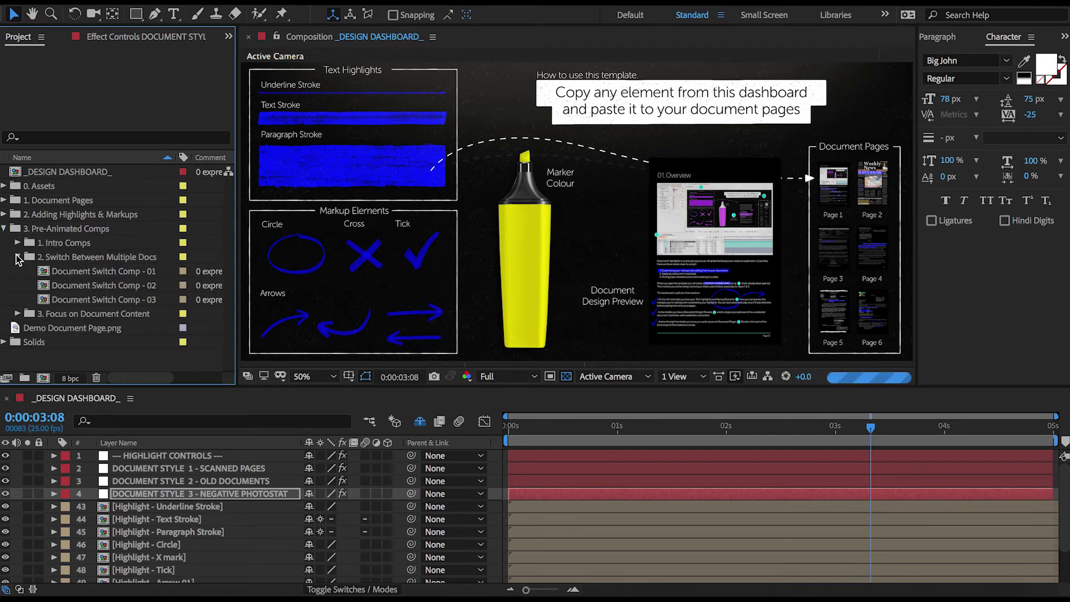
pyautogui.click(93, 291)
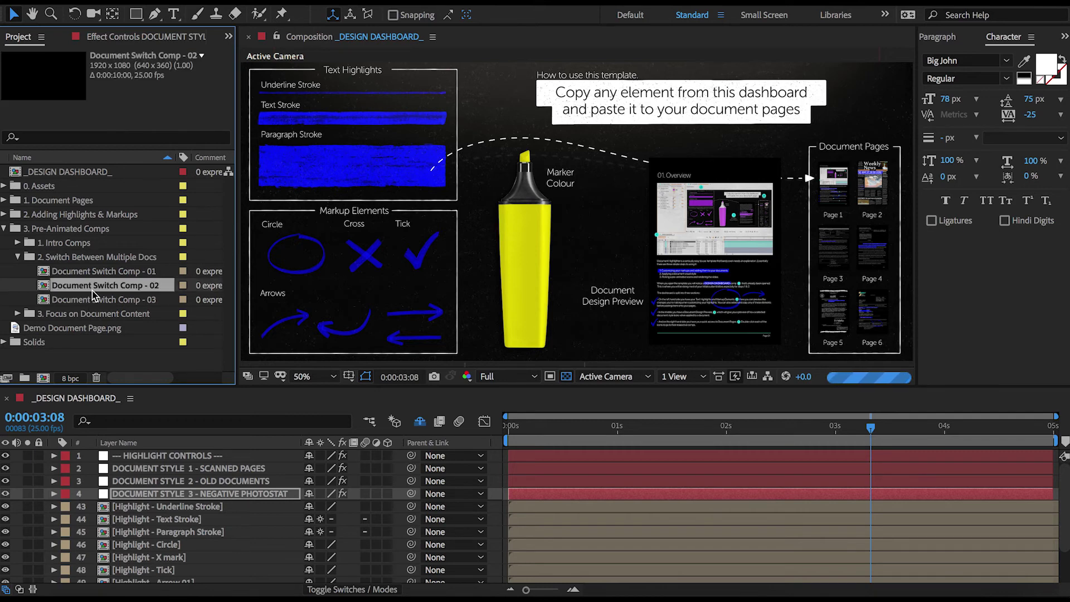
pyautogui.doubleClick(93, 291)
# Scrub the animation ahead to the UNCLASSIFIED memo page
pyautogui.click(617, 428)
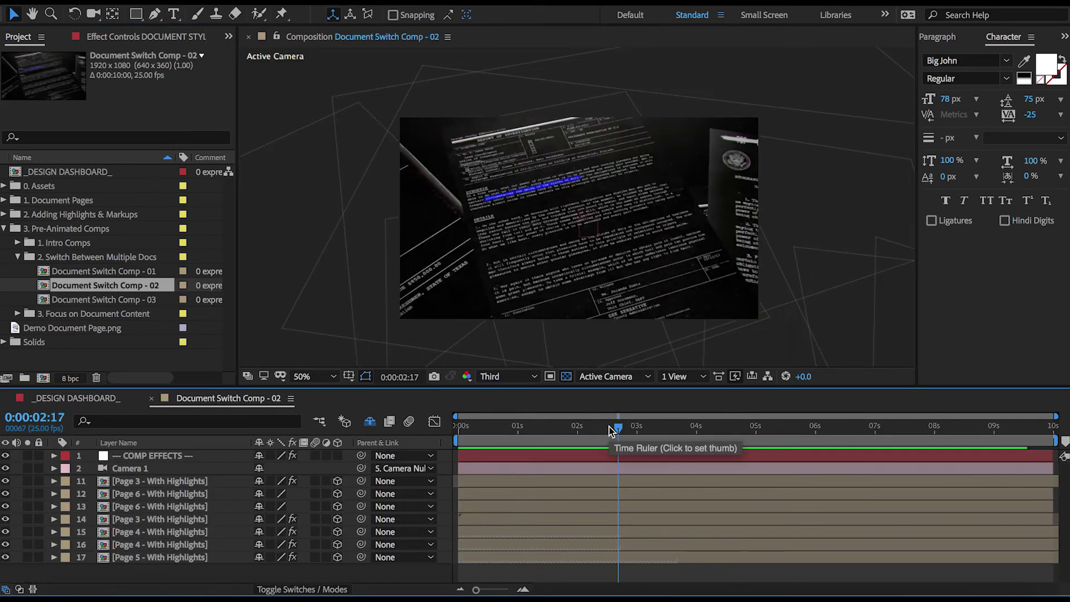
pyautogui.click(639, 428)
pyautogui.moveTo(639, 429); pyautogui.dragTo(602, 425)
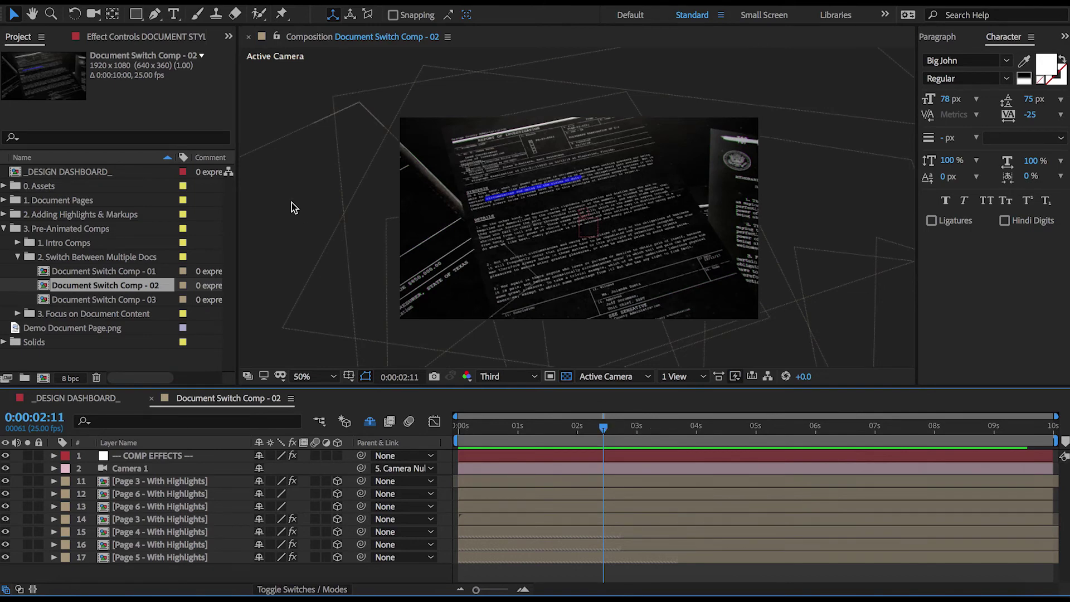
pyautogui.click(25, 215)
# Replace layer 17's Page 5 - With Highlights with the Page 1 - With Highlights comp
pyautogui.click(3, 215)
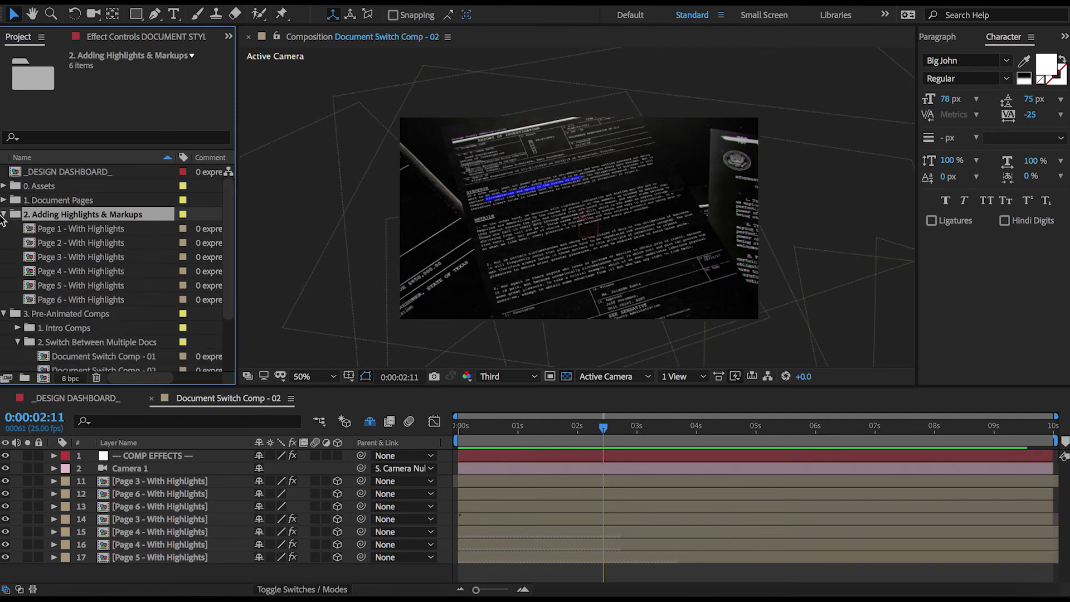
pyautogui.click(85, 230)
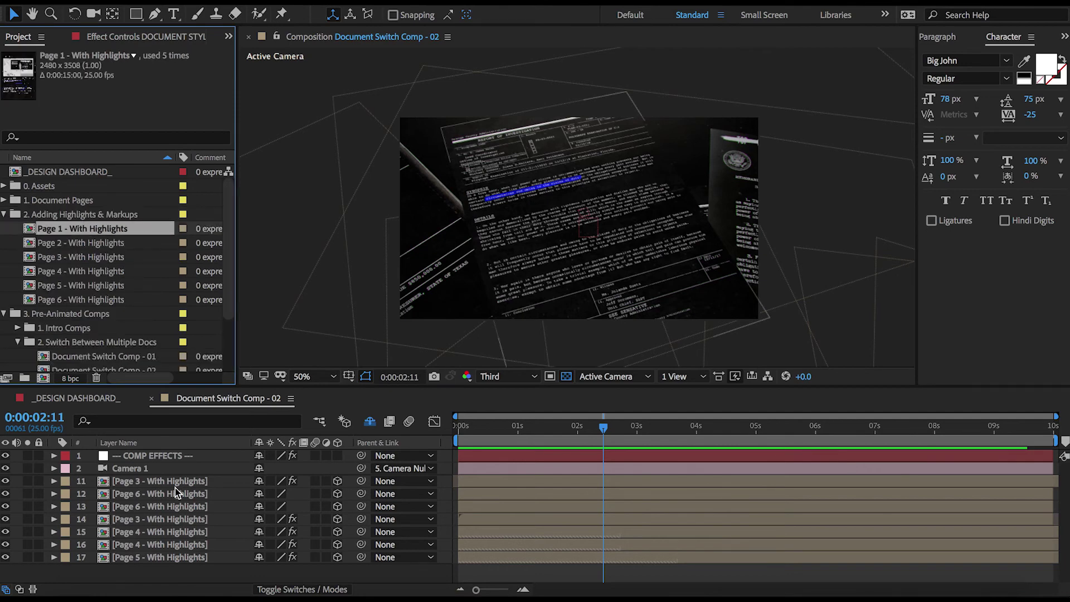
pyautogui.click(162, 557)
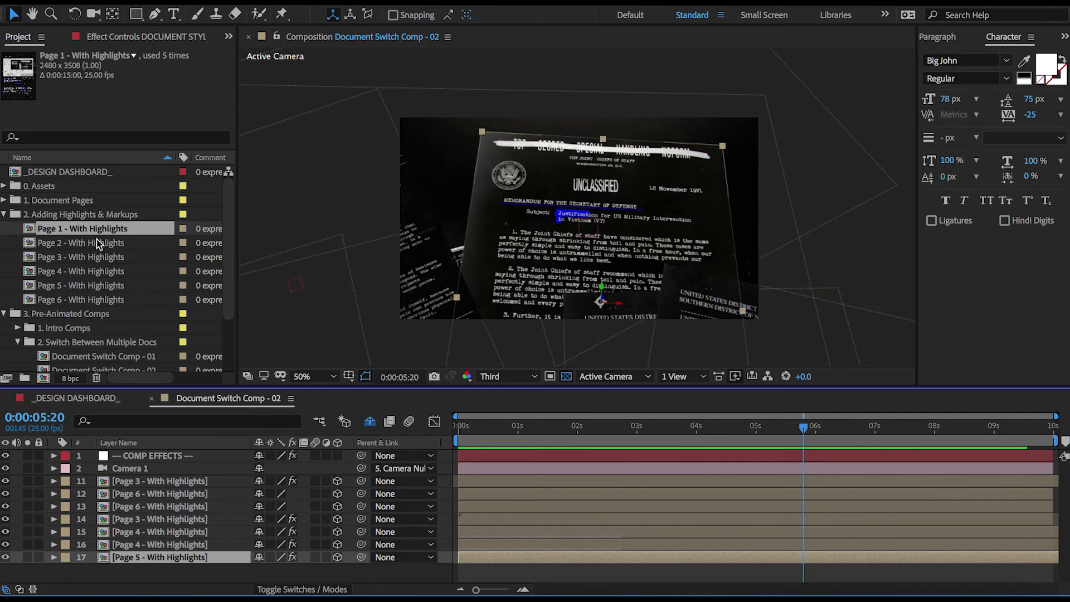
pyautogui.moveTo(95, 234); pyautogui.dragTo(165, 560)
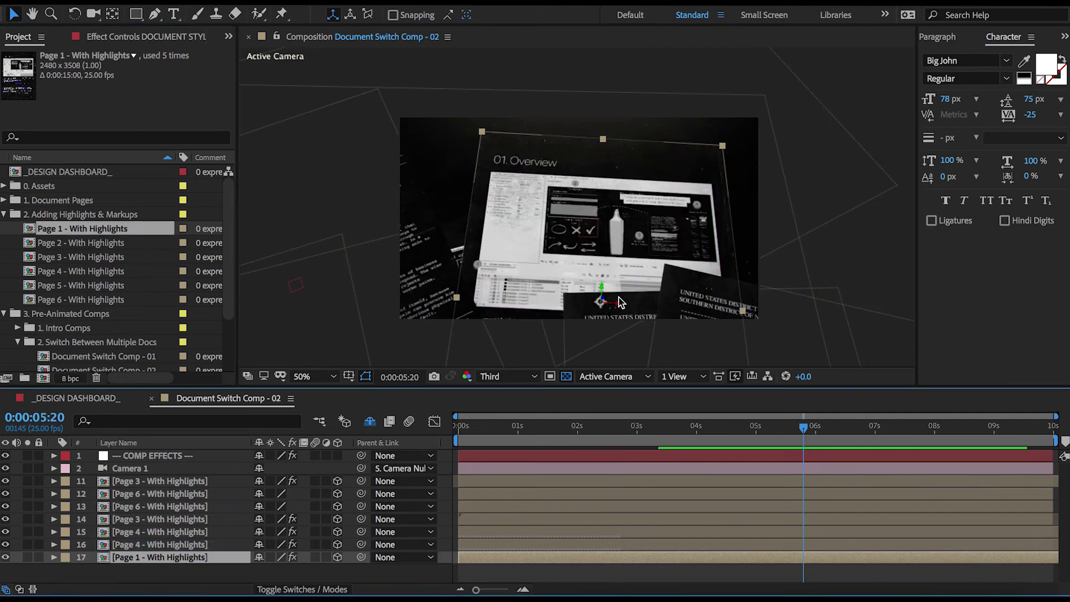
# Move the Page 1 document higher in the scene and start its layer later, checking around 0:00:05–0:00:07
pyautogui.click(602, 283)
pyautogui.moveTo(602, 283); pyautogui.dragTo(613, 136)
pyautogui.click(770, 427)
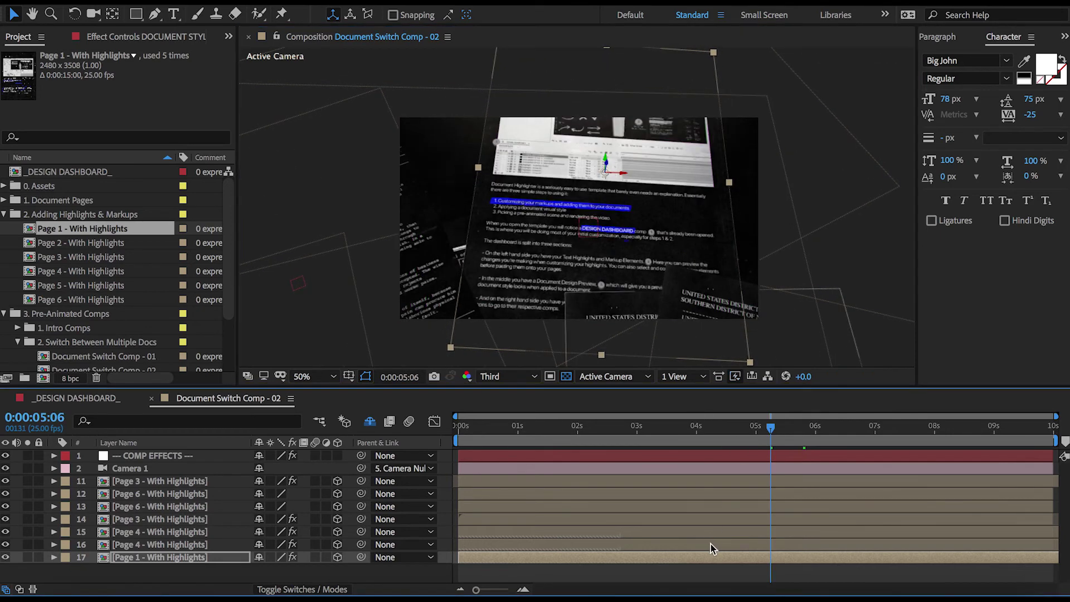
pyautogui.moveTo(701, 561); pyautogui.dragTo(744, 560)
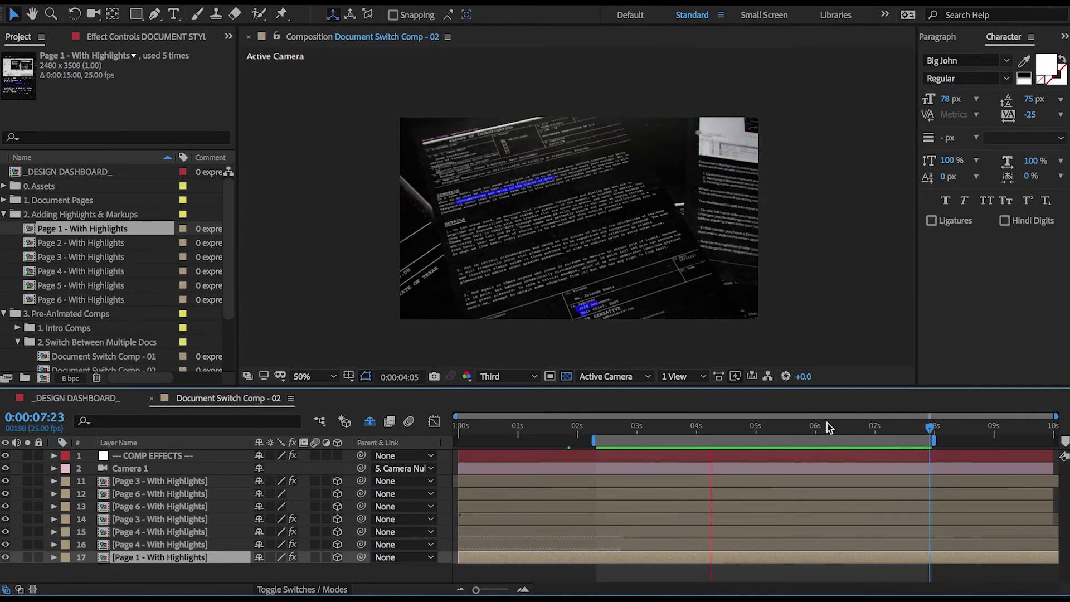
pyautogui.click(869, 427)
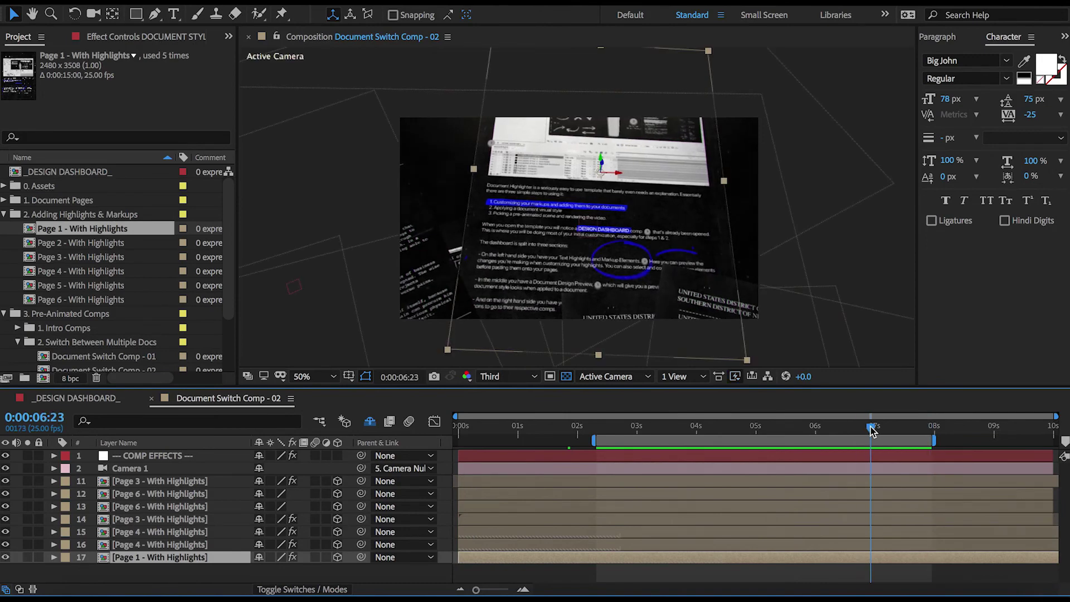
pyautogui.moveTo(872, 432); pyautogui.dragTo(894, 428)
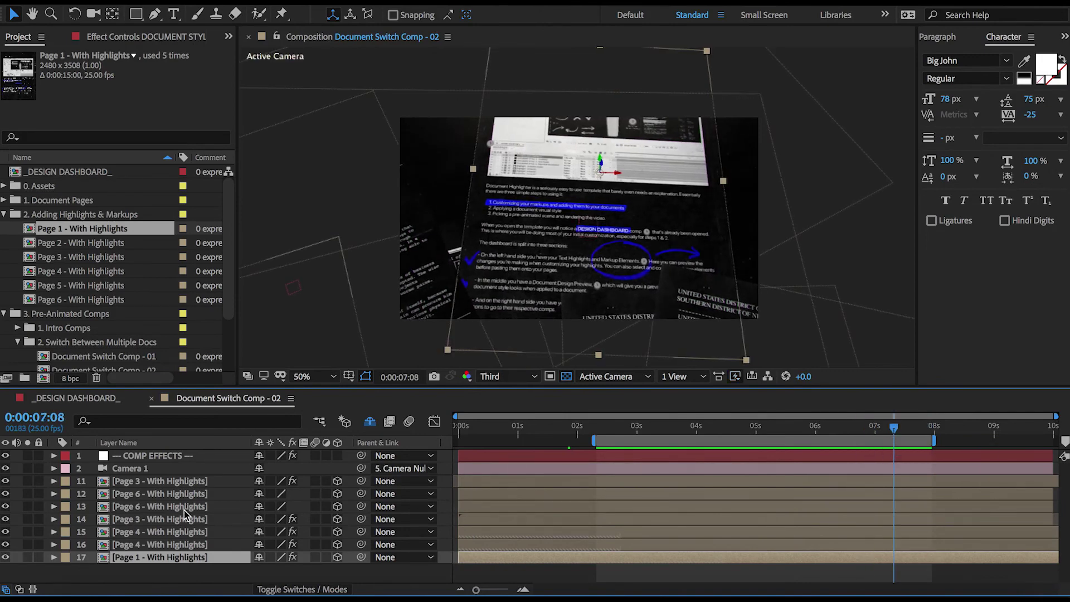
pyautogui.click(167, 456)
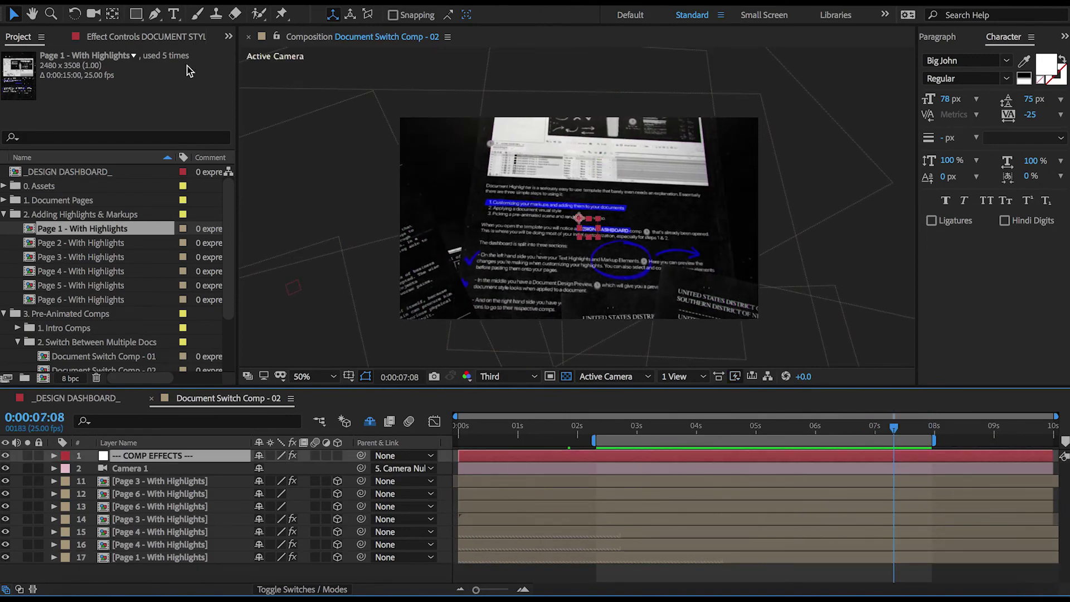
# Test the COMP EFFECTS Floating Dust Opacity at 0.00, then restore it to 50.00
pyautogui.click(154, 36)
pyautogui.click(146, 114)
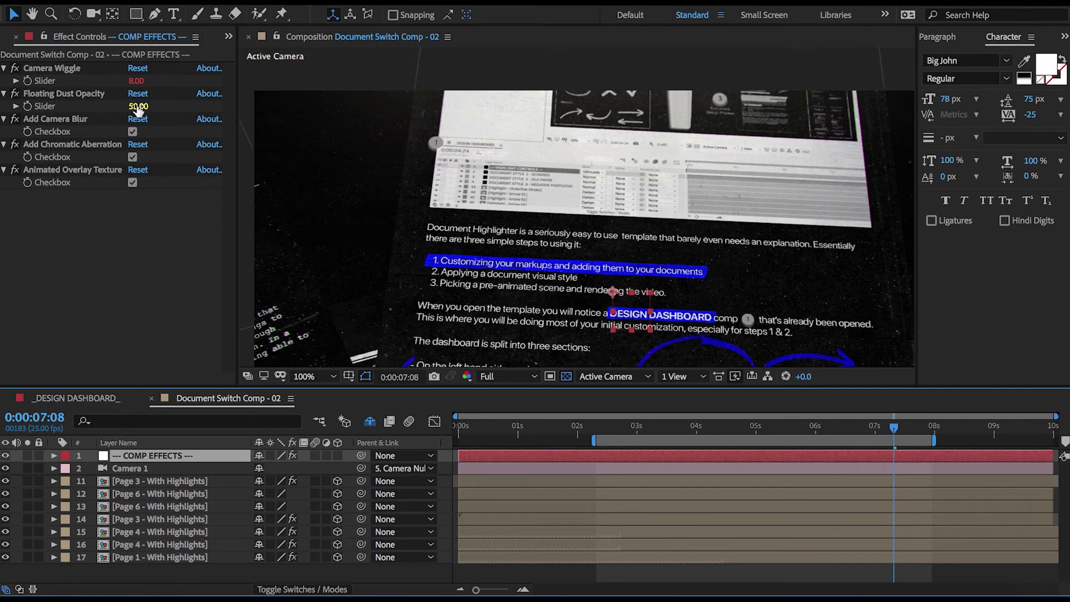
pyautogui.moveTo(138, 106); pyautogui.dragTo(21, 119)
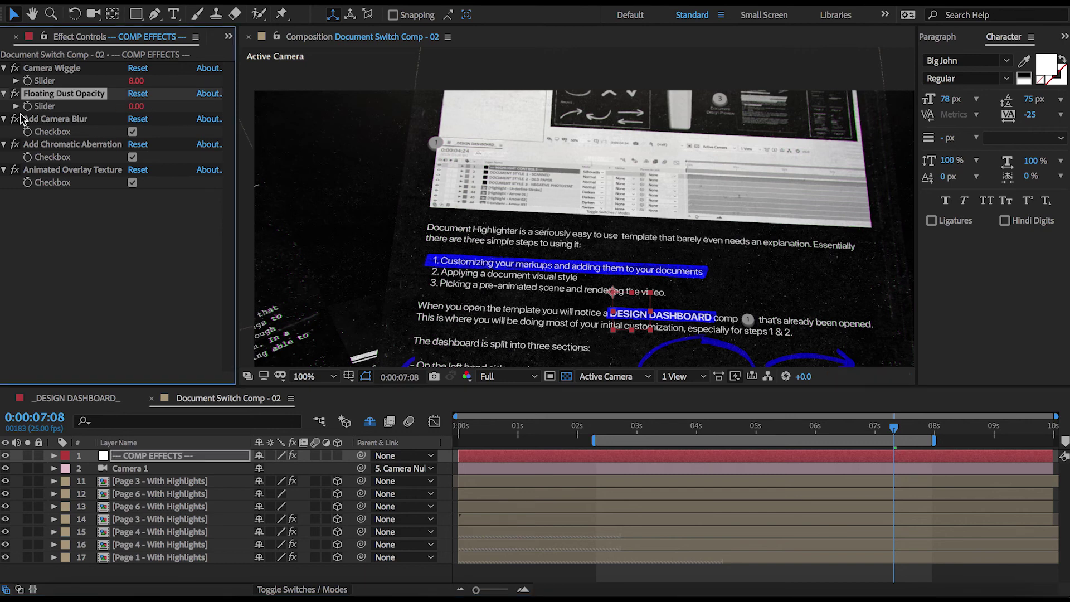
pyautogui.hotkey('ctrl', 'z')
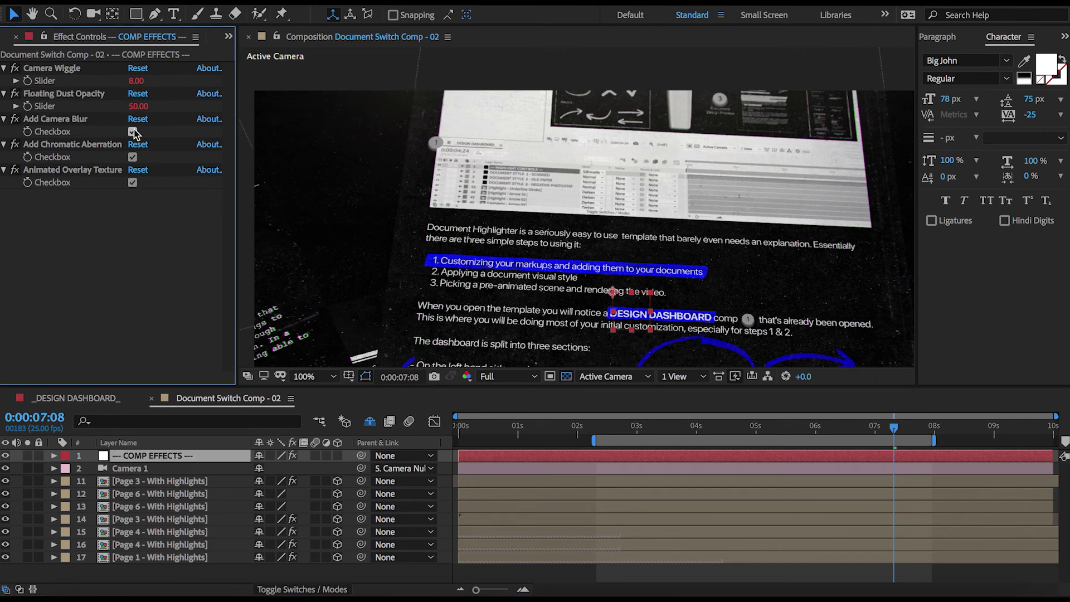
# Toggle camera blur, chromatic aberration and animated overlay texture off and back on, leaving all enabled
pyautogui.click(133, 131)
pyautogui.click(133, 131)
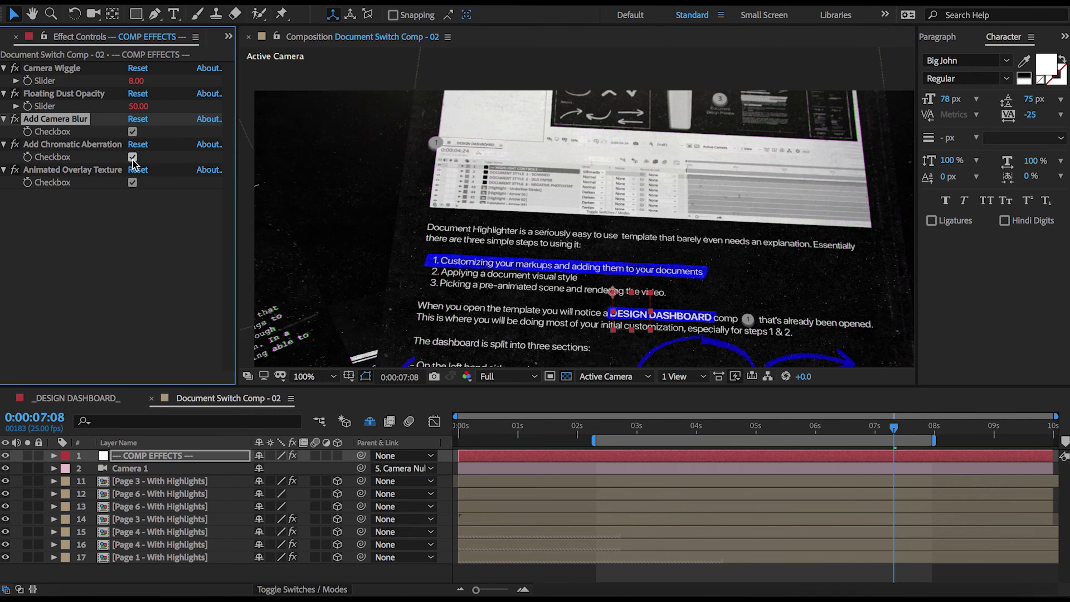
pyautogui.click(133, 157)
pyautogui.click(133, 157)
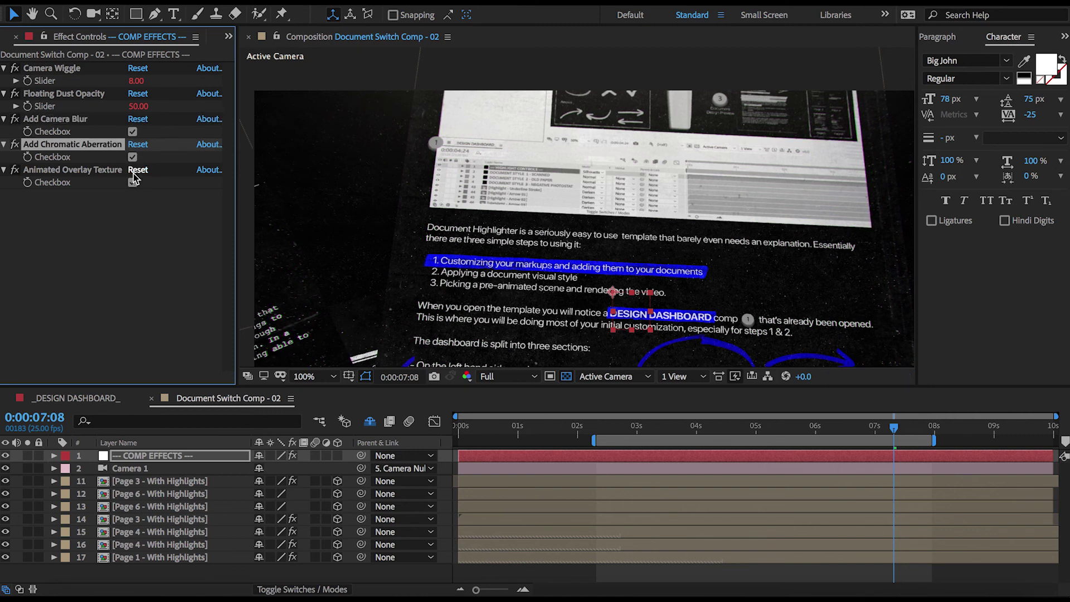
pyautogui.click(132, 183)
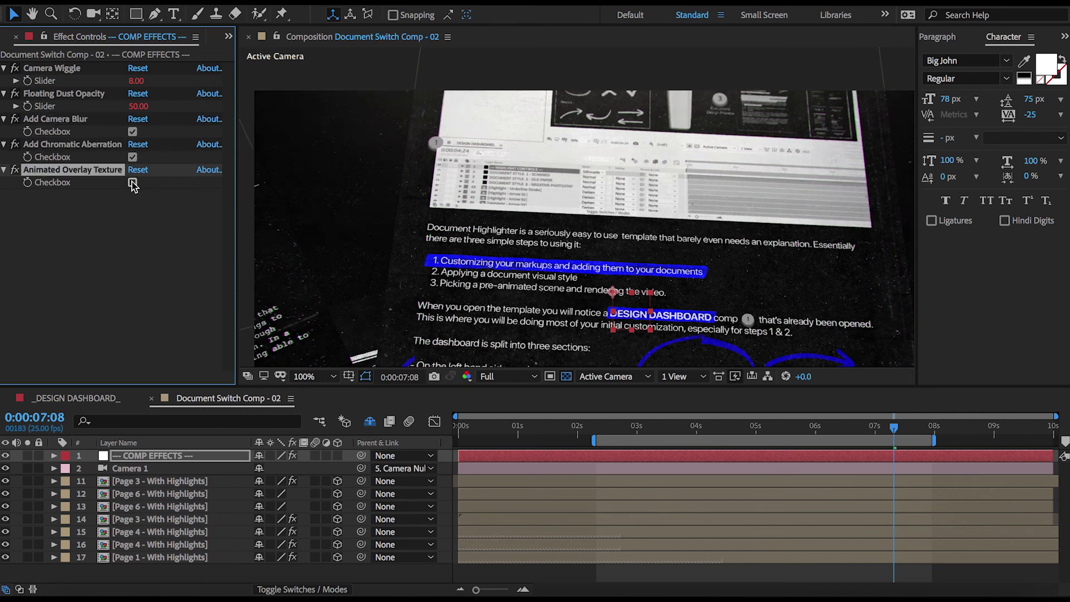
pyautogui.click(132, 182)
pyautogui.click(133, 183)
pyautogui.click(133, 183)
pyautogui.click(133, 183)
pyautogui.click(132, 183)
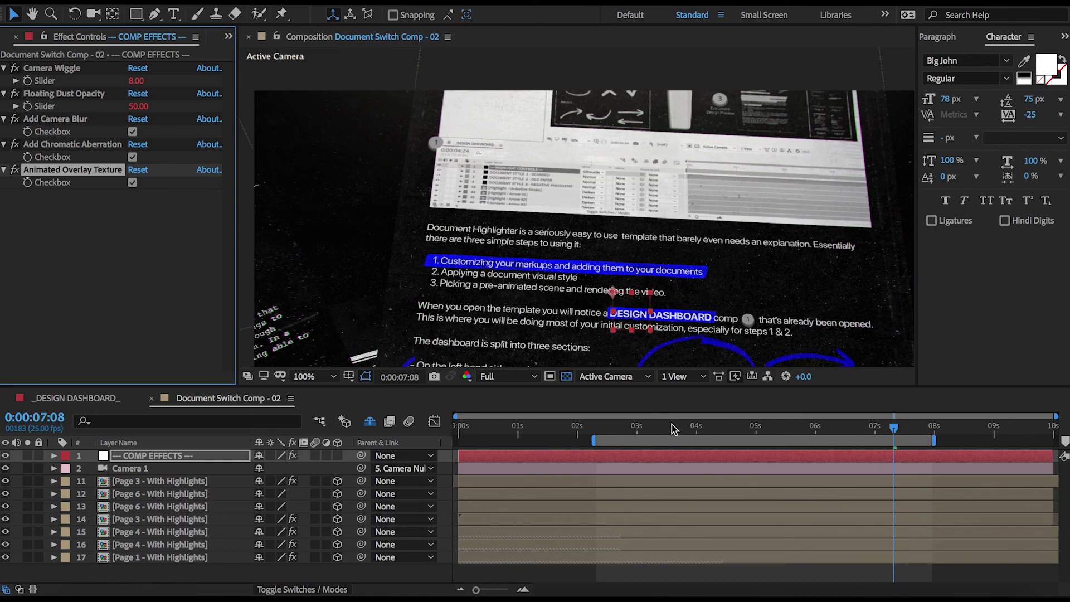
# Play Document Switch Comp - 02 maximized, the camera passing the blue-highlighted REPORT OF INVESTIGATION page
pyautogui.press('`')
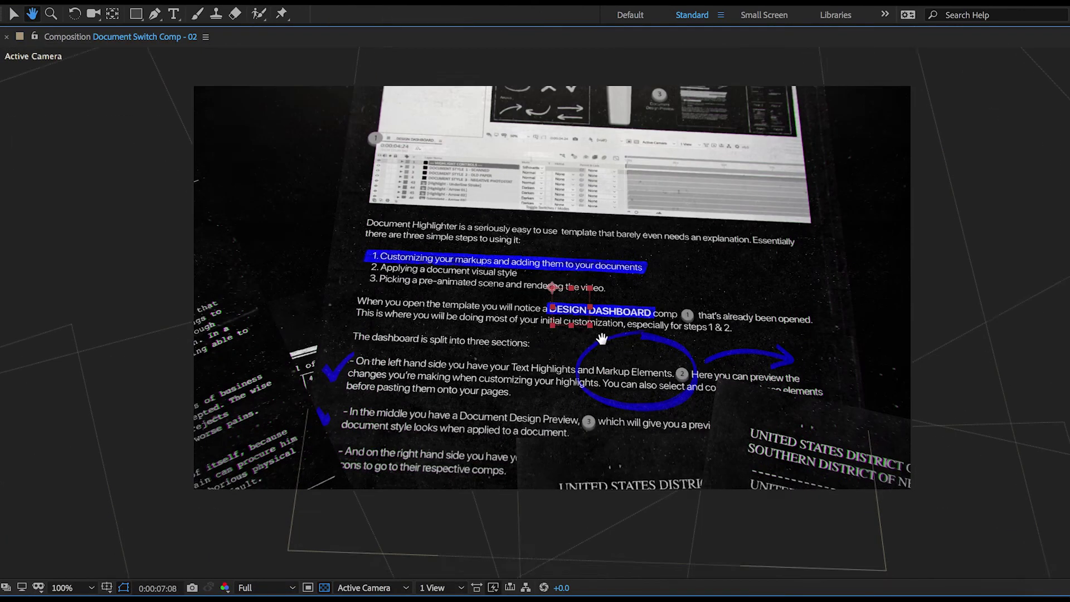
pyautogui.moveTo(600, 344); pyautogui.dragTo(600, 358)
pyautogui.press('space')
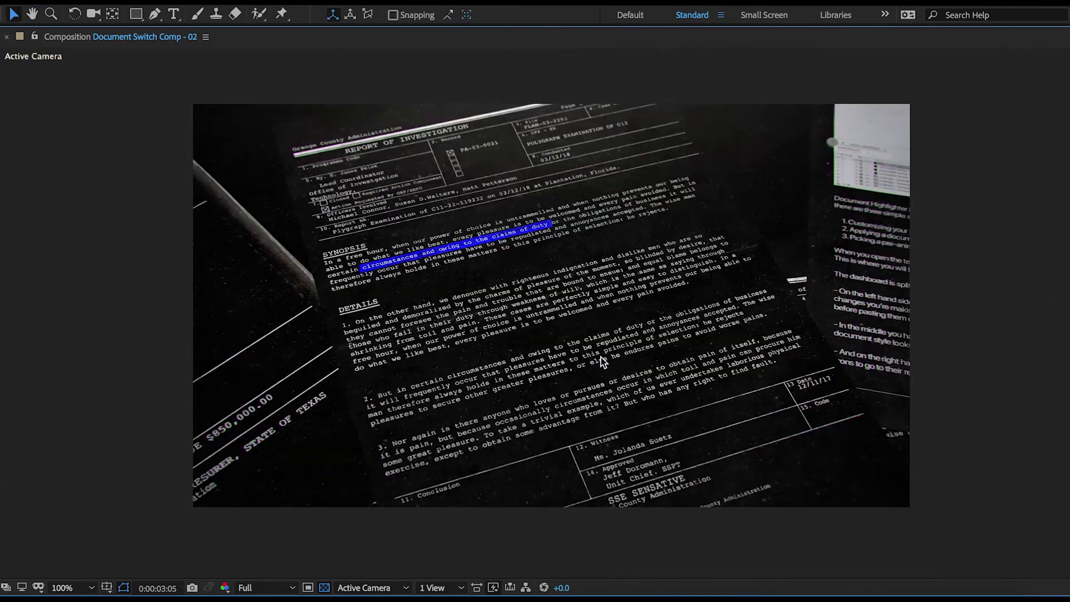